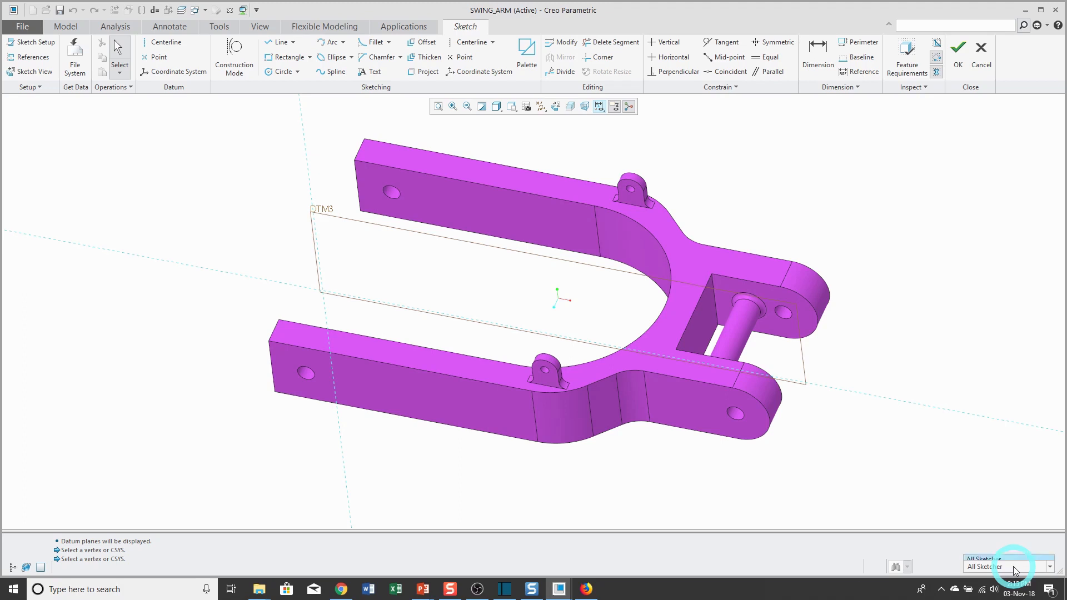
Review the selection filter choices and compare the 2D sketch-plane orientation with the standard 3D orientation of the swing arm.
click(1016, 567)
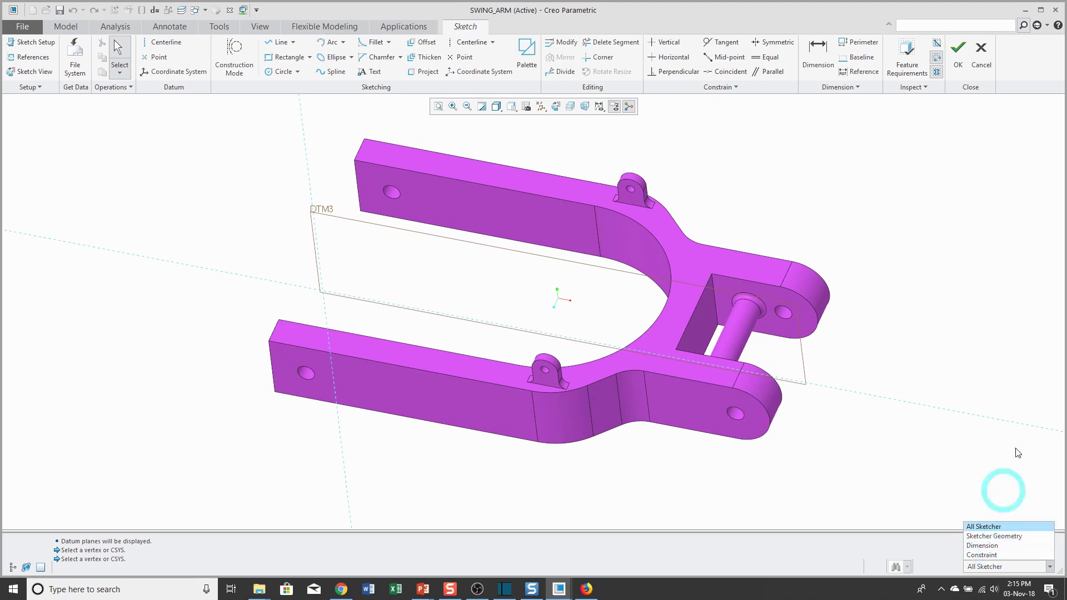
click(1020, 377)
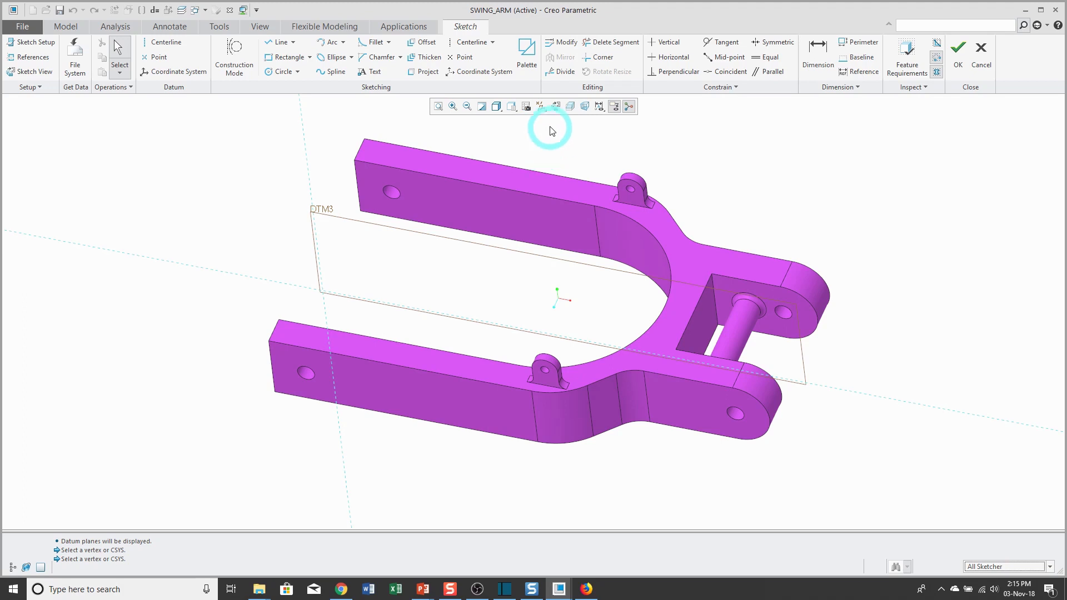
click(555, 107)
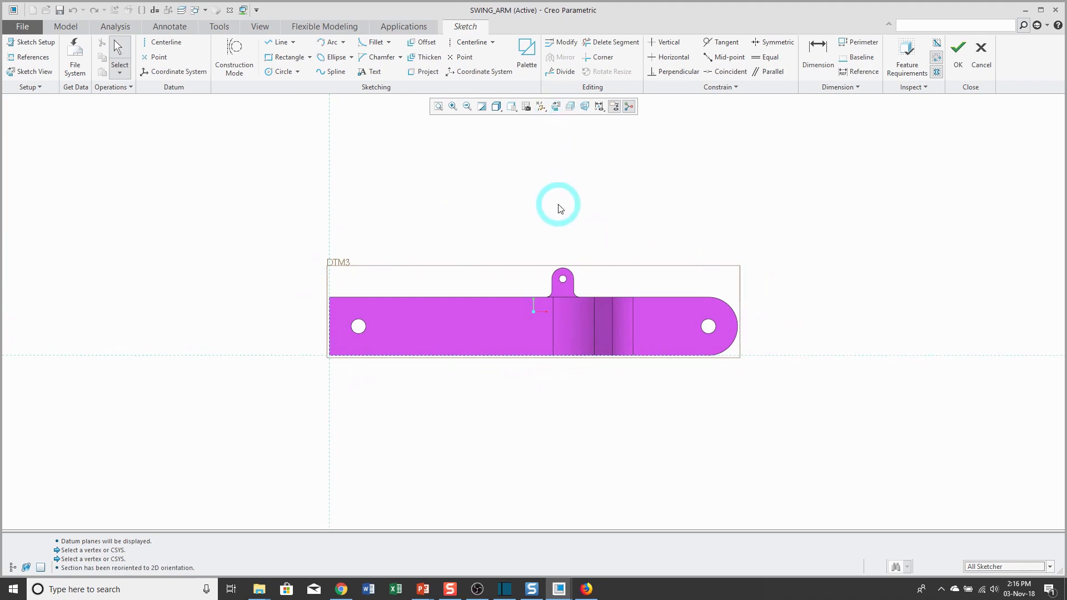
key(ctrl+d)
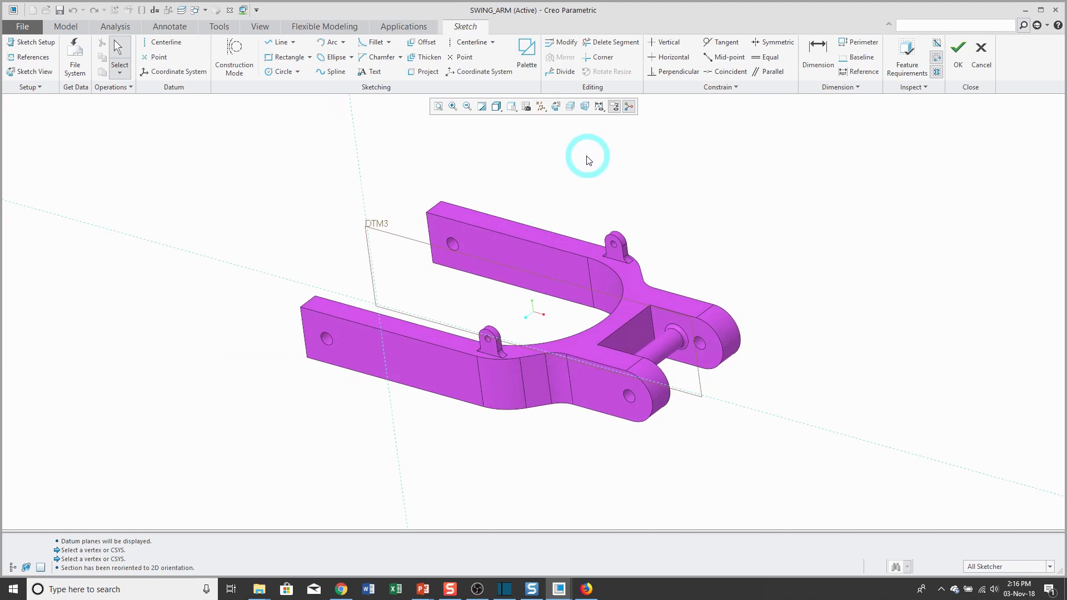
click(556, 107)
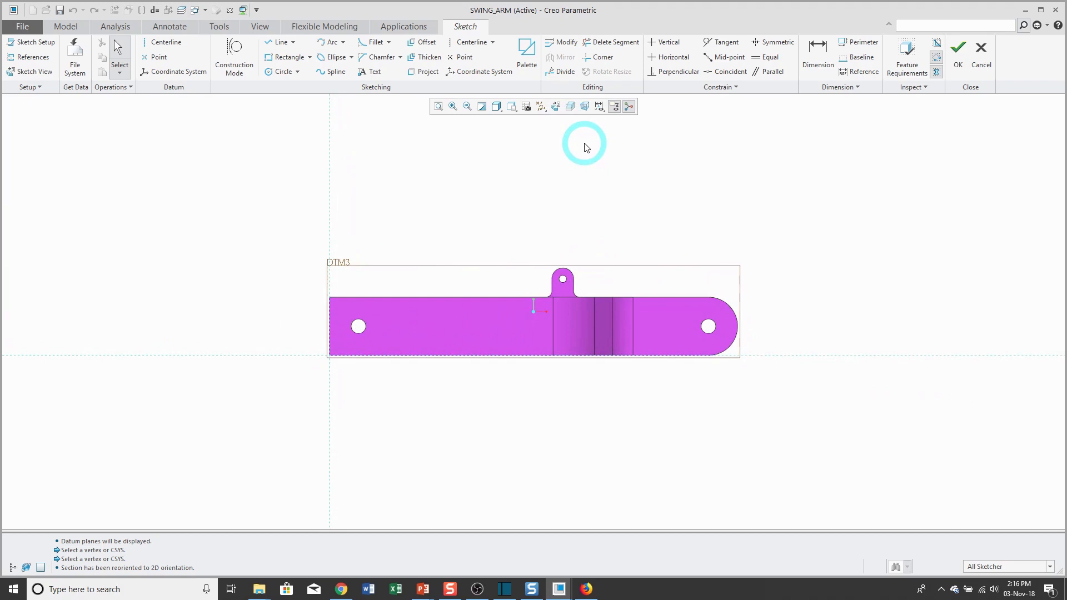
mouse_move(584, 143)
middle_down()
mouse_move(584, 224)
mouse_move(571, 243)
middle_up()
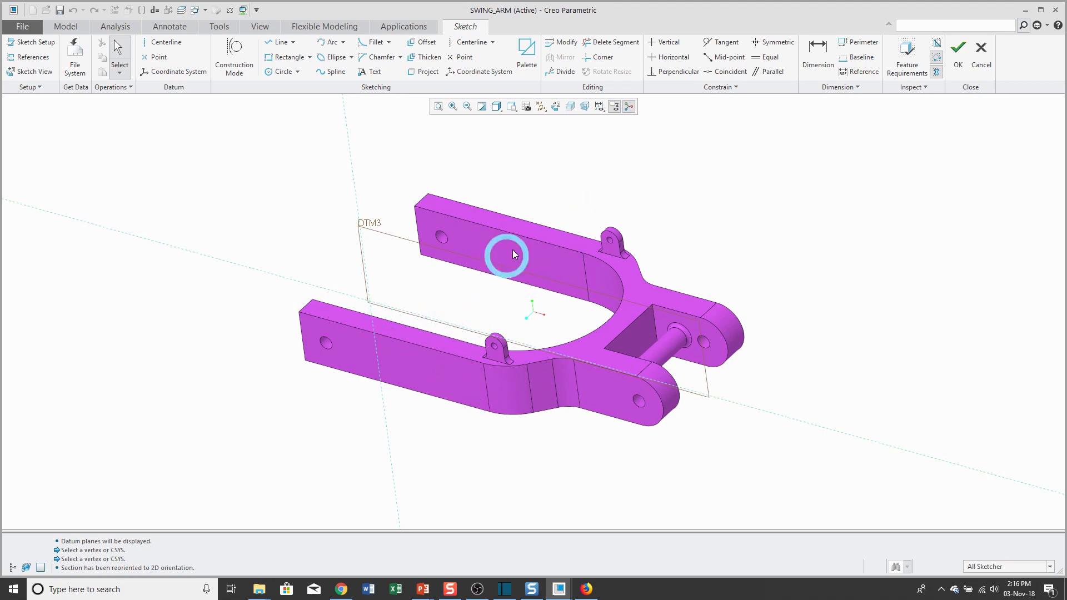
Clip the model geometry in front of the sketch plane and turn on the sketch grid display.
click(570, 108)
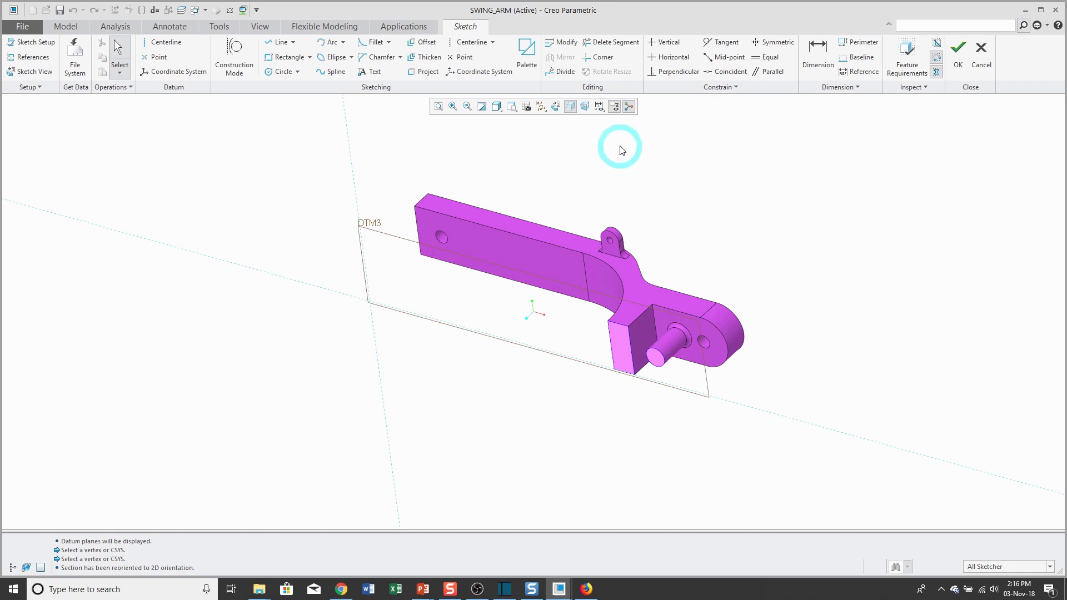
click(601, 107)
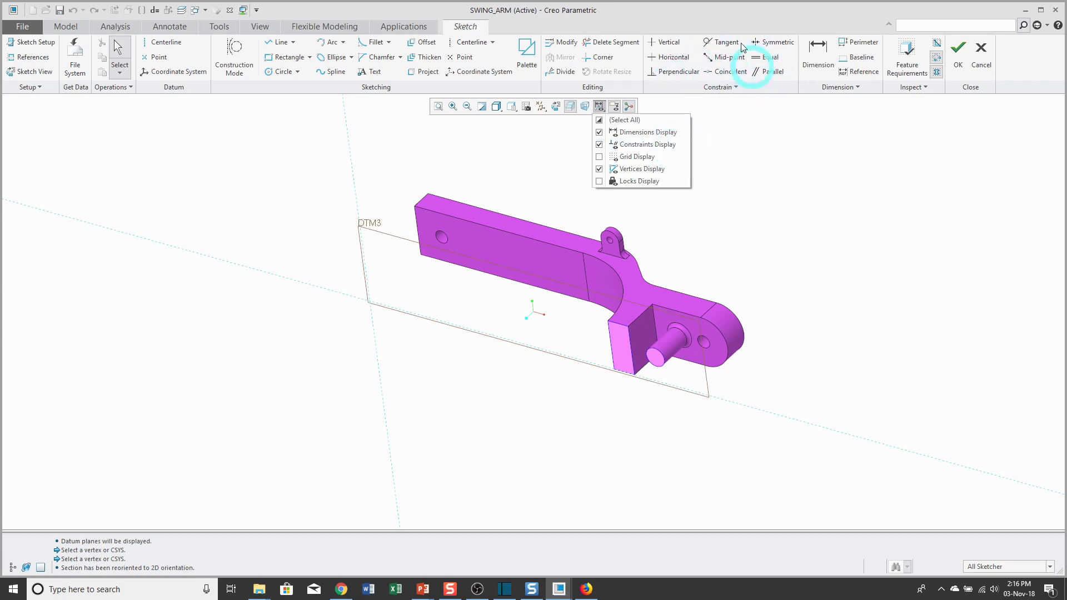
click(647, 156)
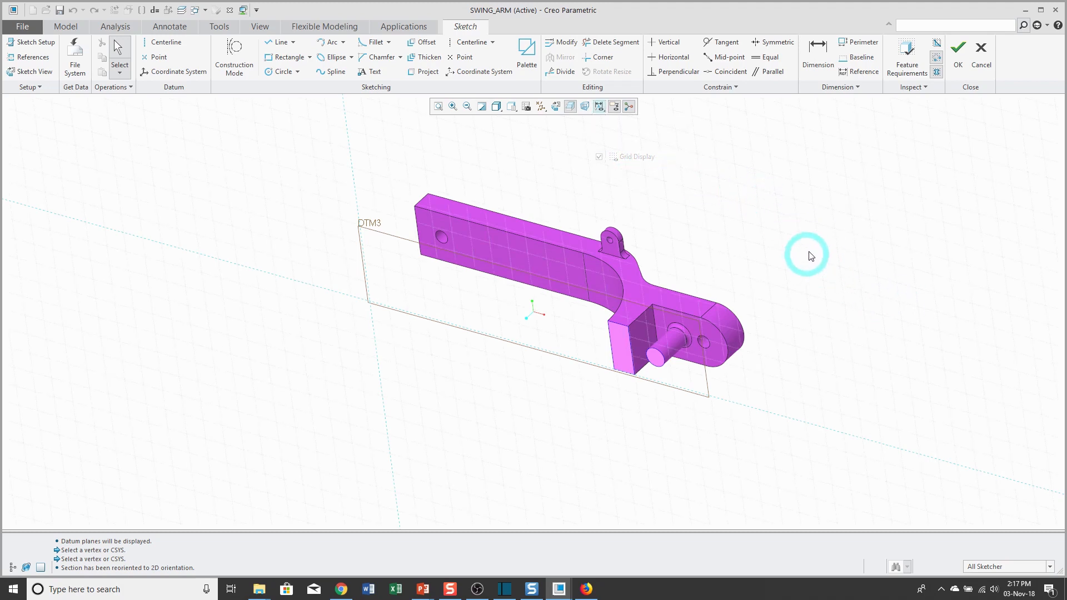
middle_drag(665, 251, 681, 233)
click(555, 106)
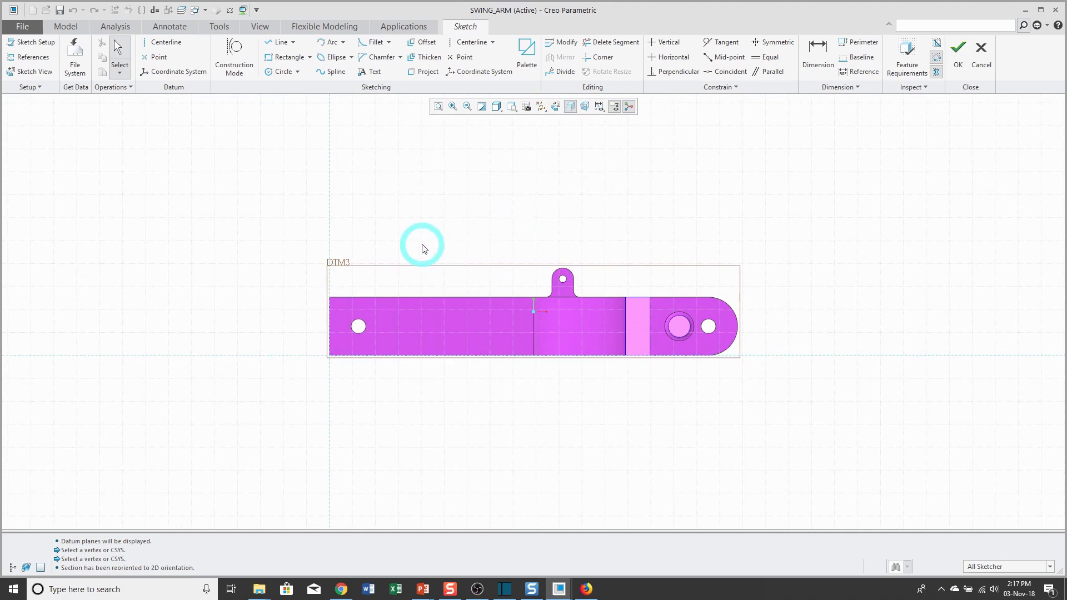
Examine the Sketcher grid options, including snap to grid, grid angle, grid type and spacing type, without changing them.
click(22, 26)
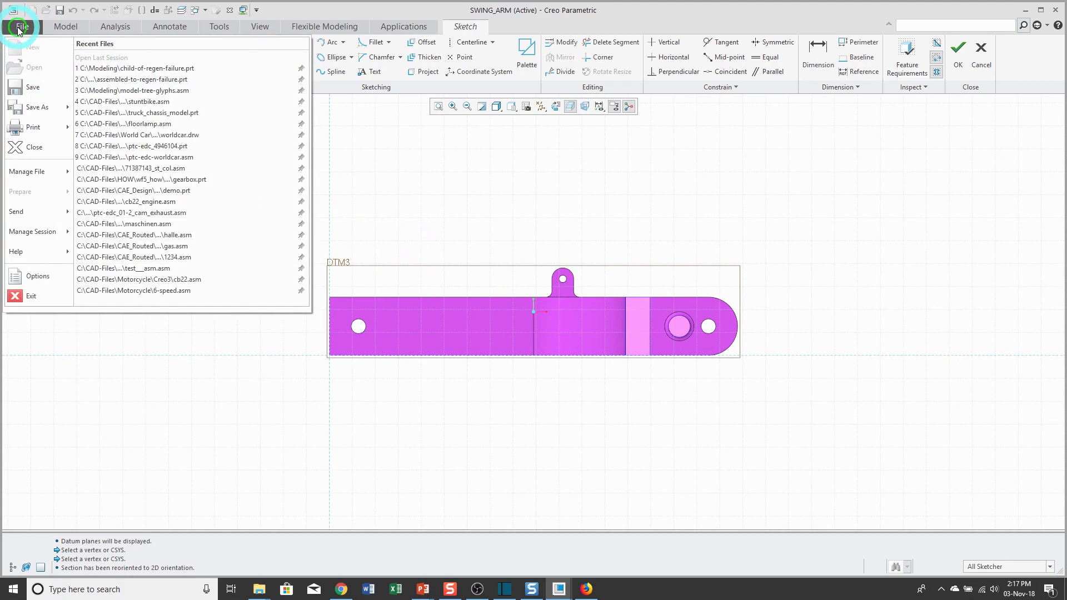
click(38, 275)
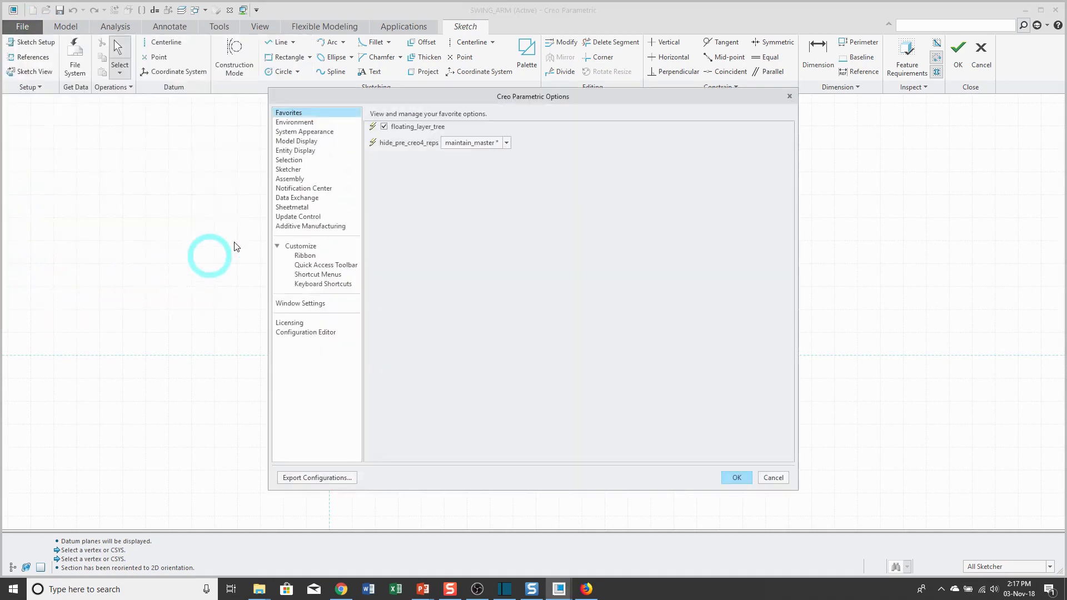
click(295, 171)
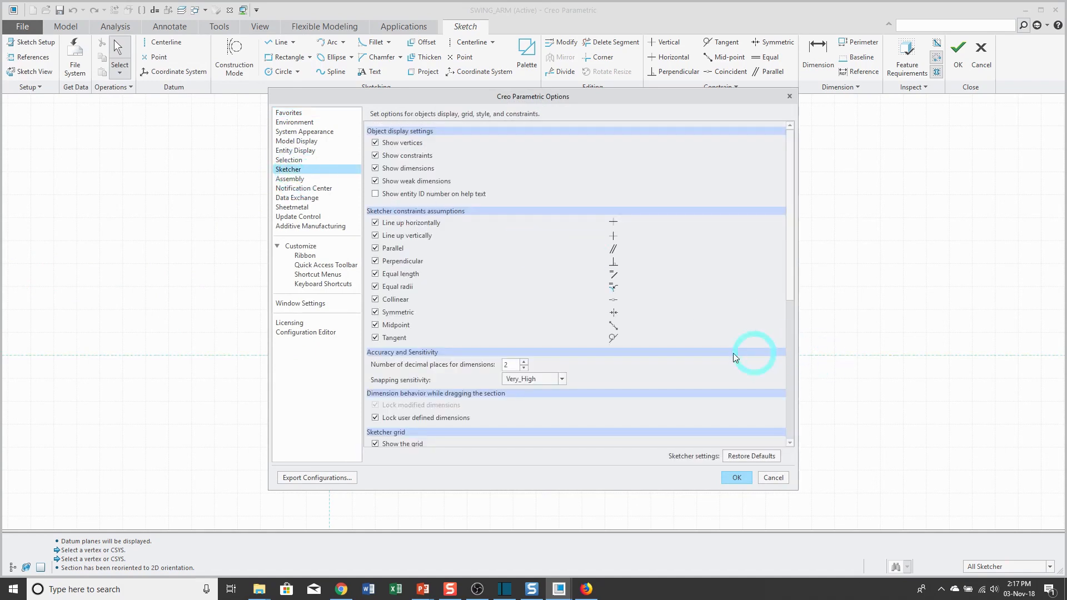
scroll(723, 352, down, 3)
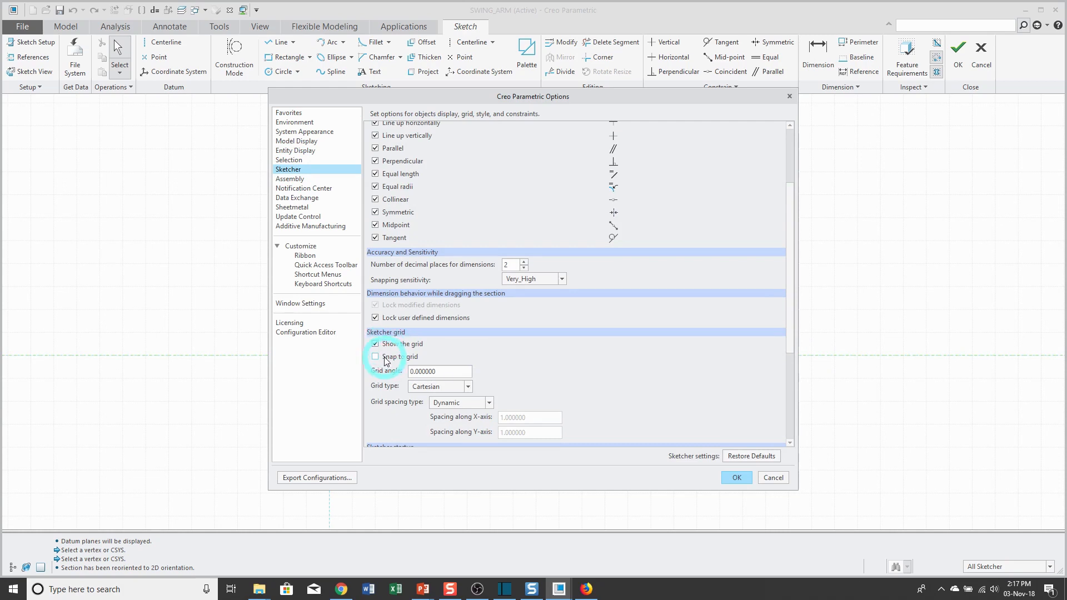
click(773, 478)
Set the Cartesian sketch grid to static spacing with X and Y both at 25.
middle_drag(638, 186, 611, 211)
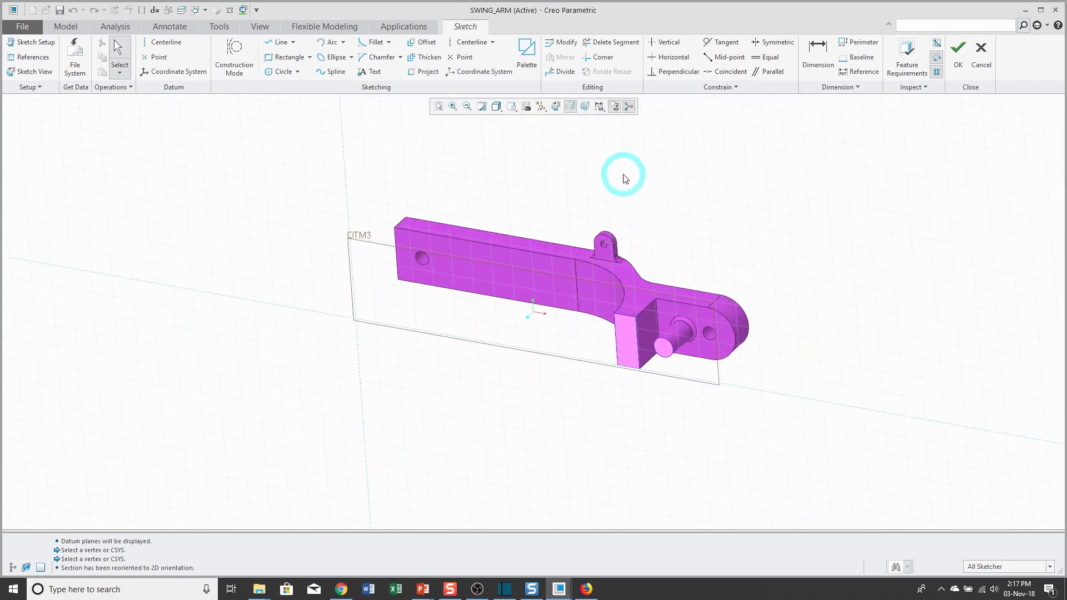
click(31, 87)
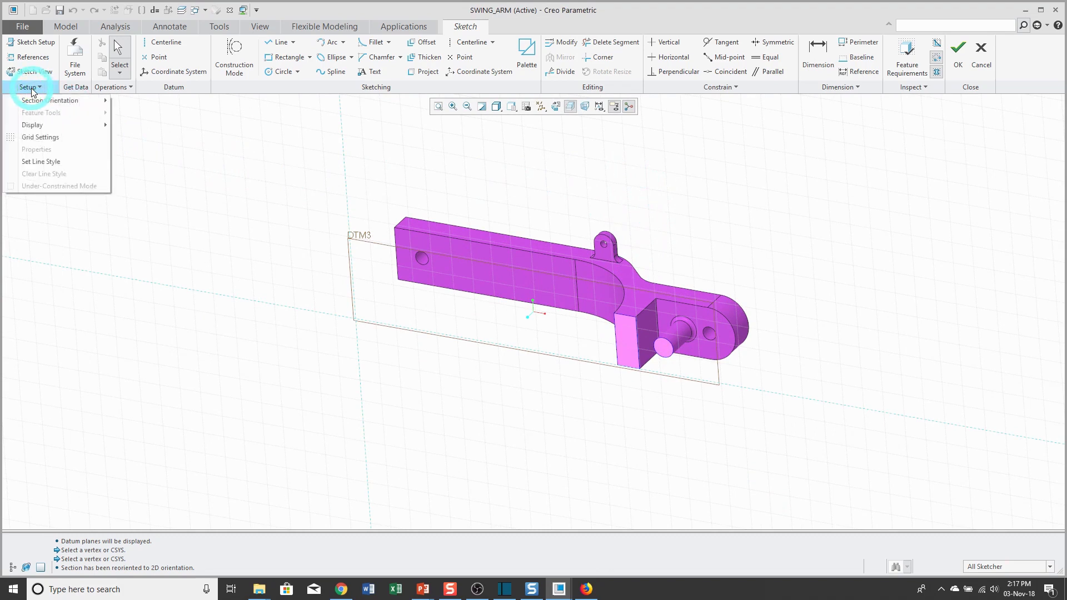
click(39, 139)
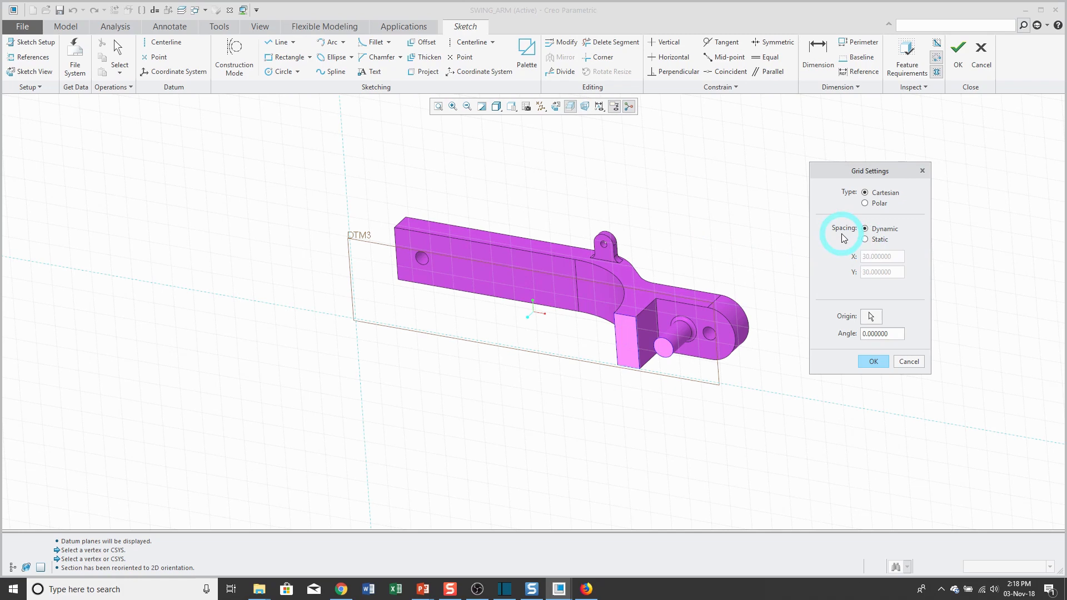
click(865, 239)
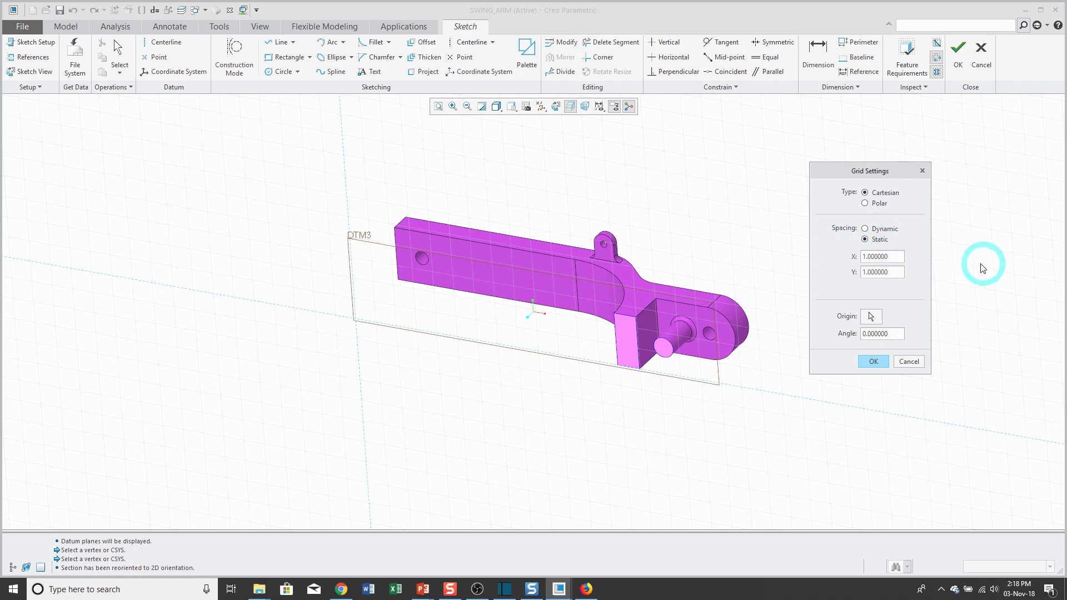
double_click(884, 257)
text(25)
double_click(900, 272)
text(25)
key(Return)
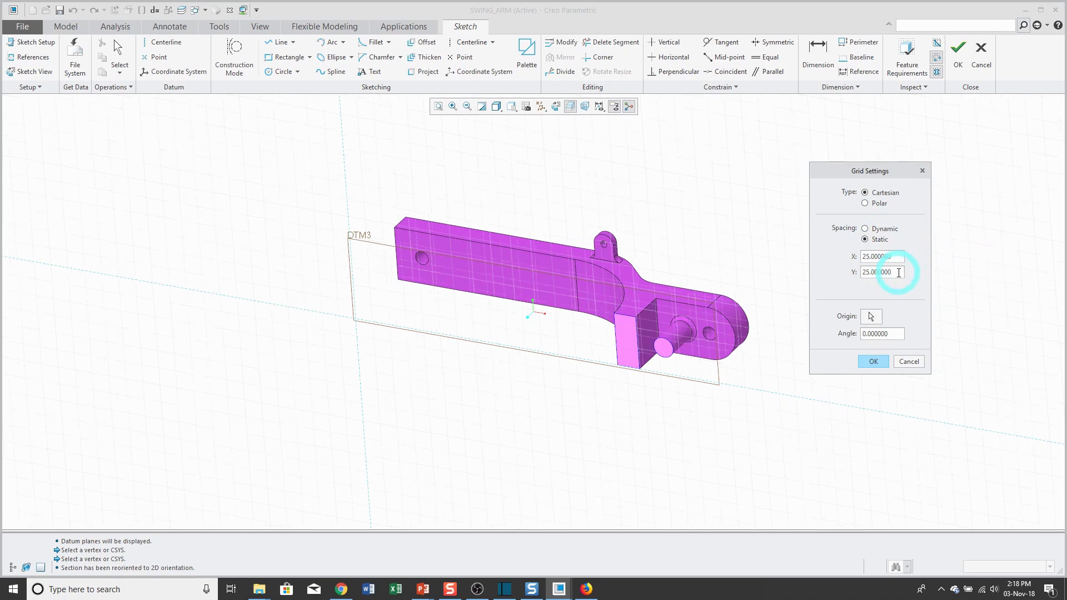
click(873, 362)
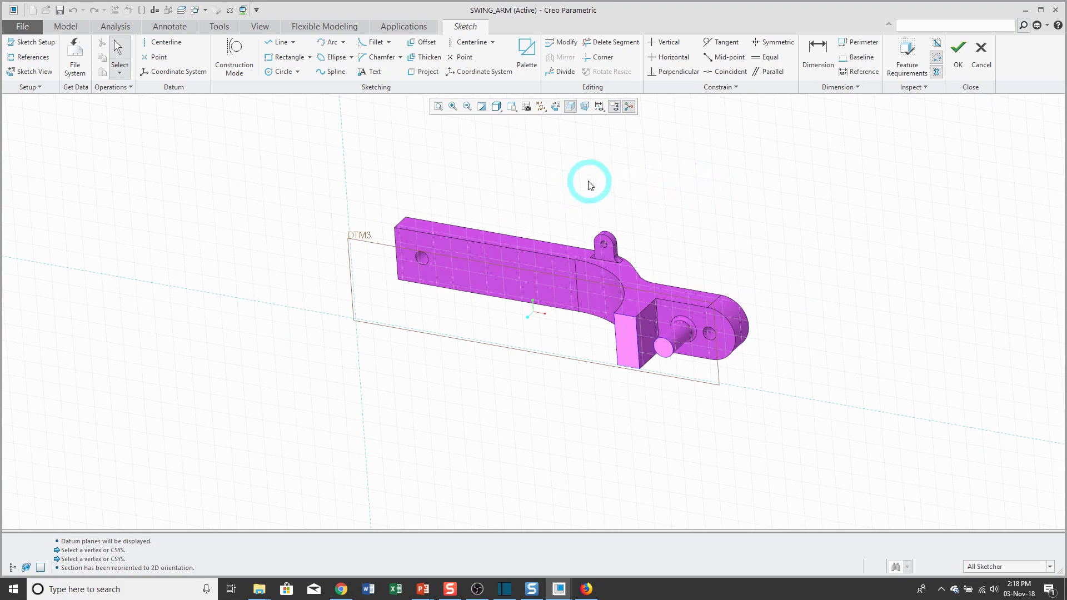
Change the sketch grid type to polar with a radial spacing of 25.
click(32, 89)
click(40, 138)
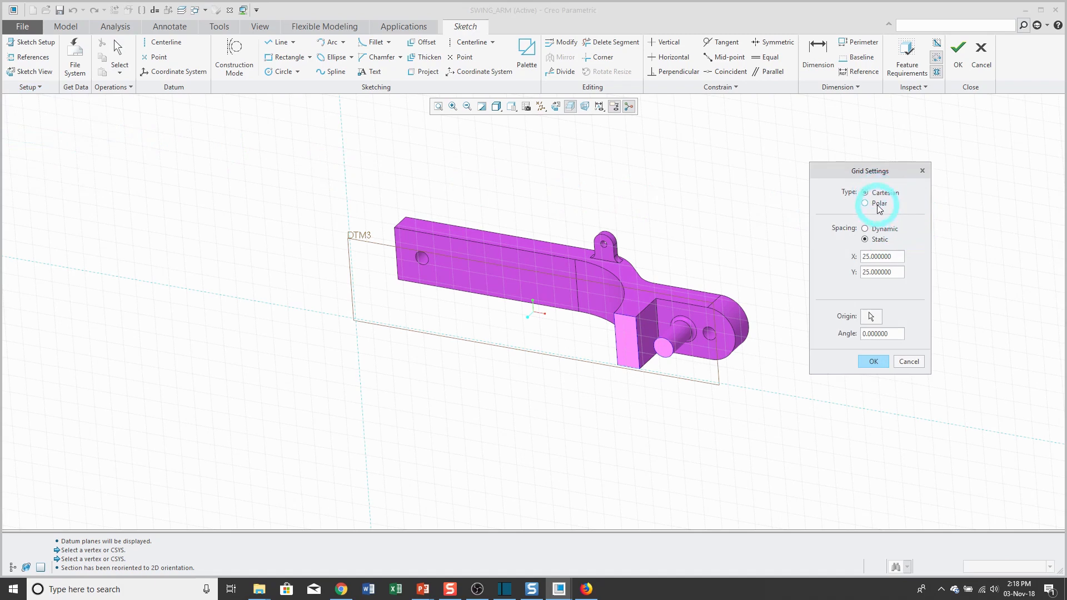
click(879, 206)
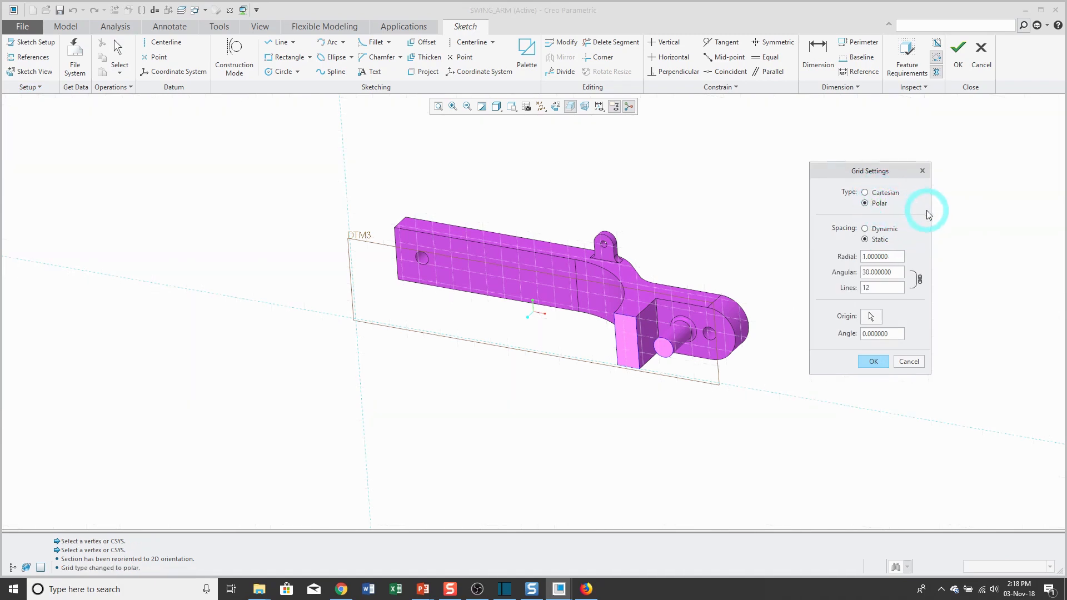
double_click(888, 257)
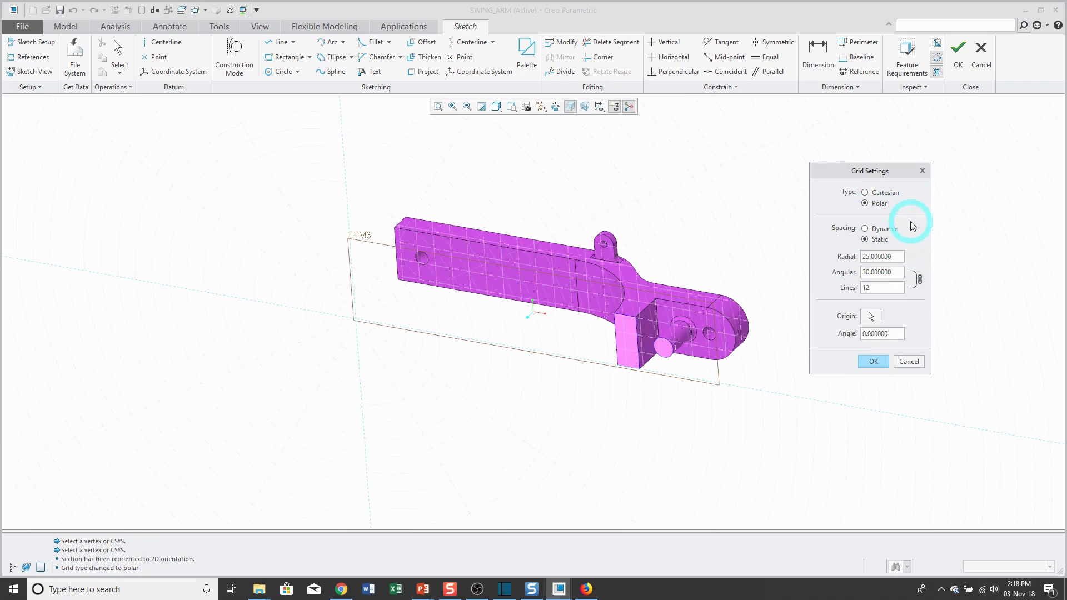
click(874, 361)
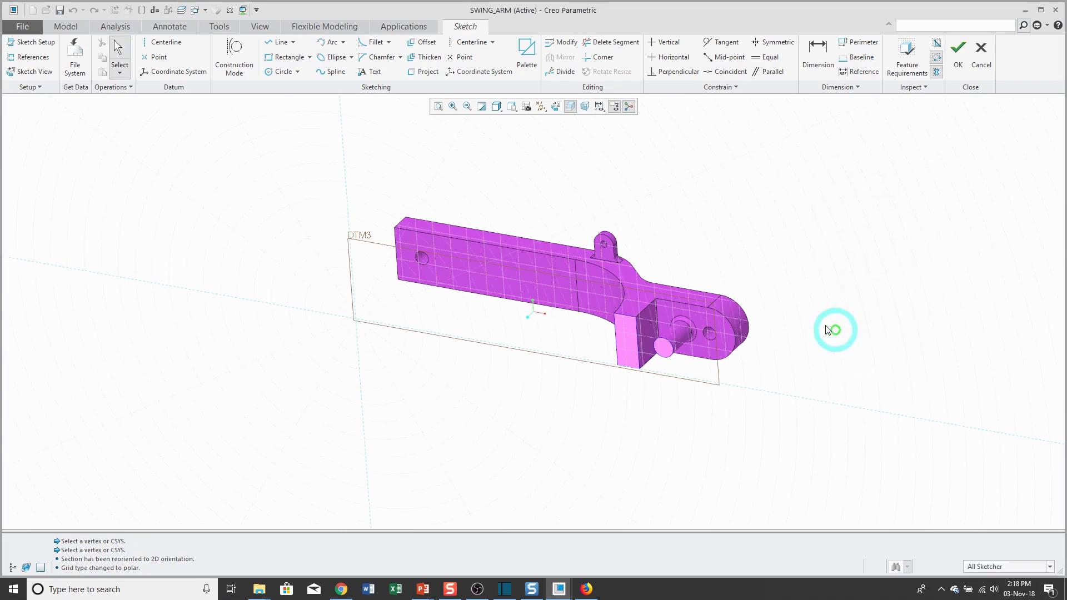
Rotate the polar sketch grid by setting its angle to 15.
click(556, 108)
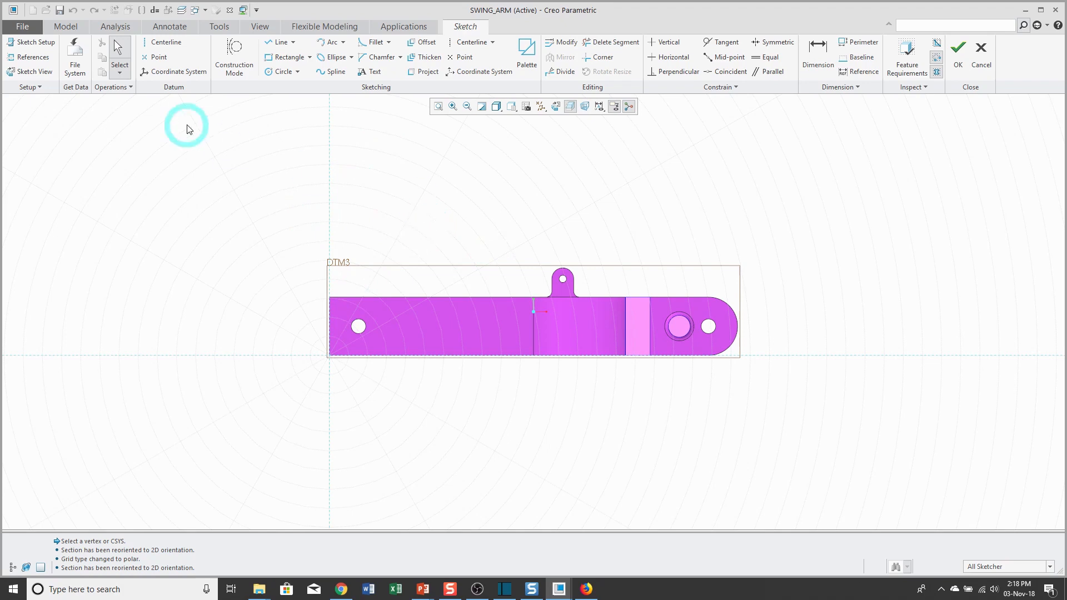
click(30, 87)
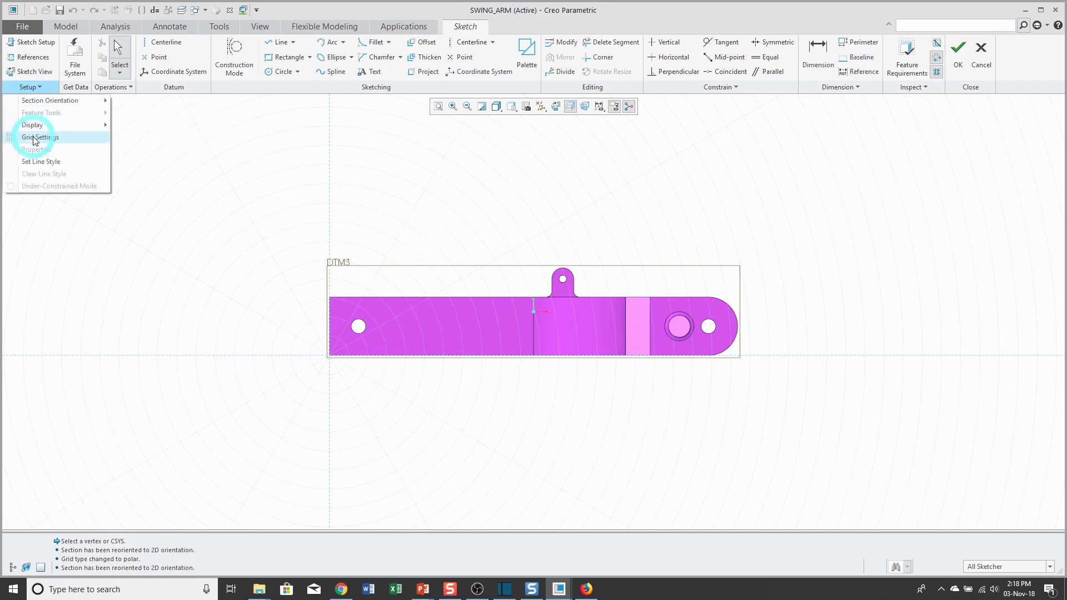
click(34, 139)
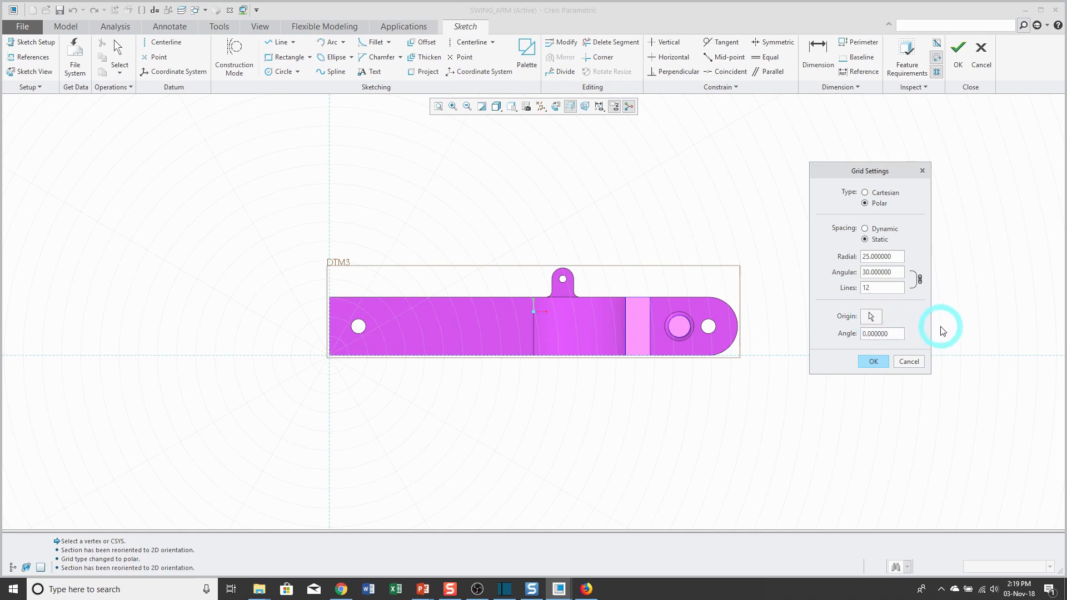
double_click(890, 334)
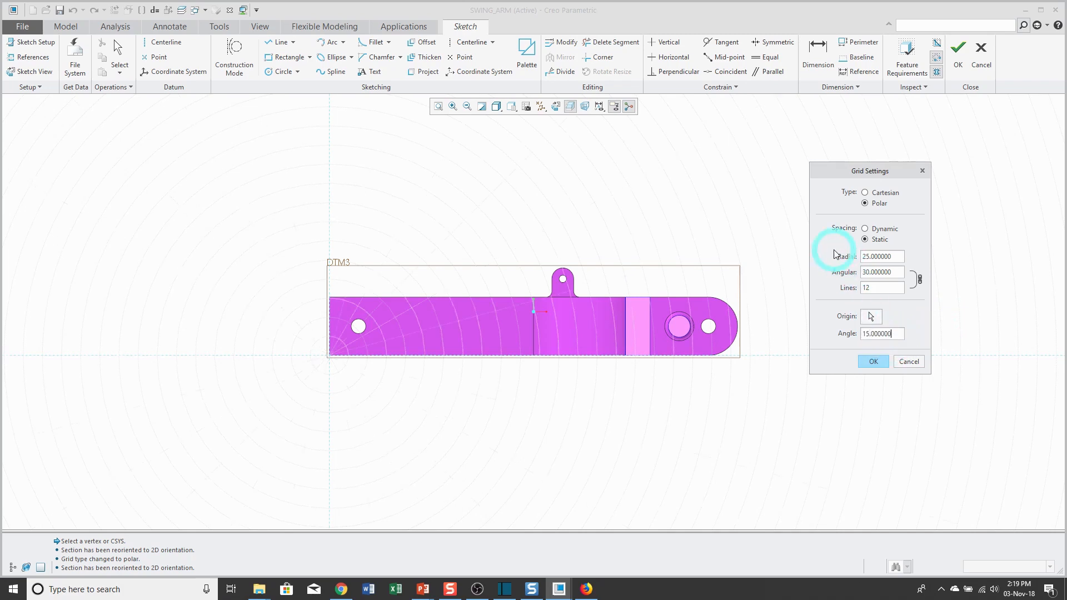
click(873, 362)
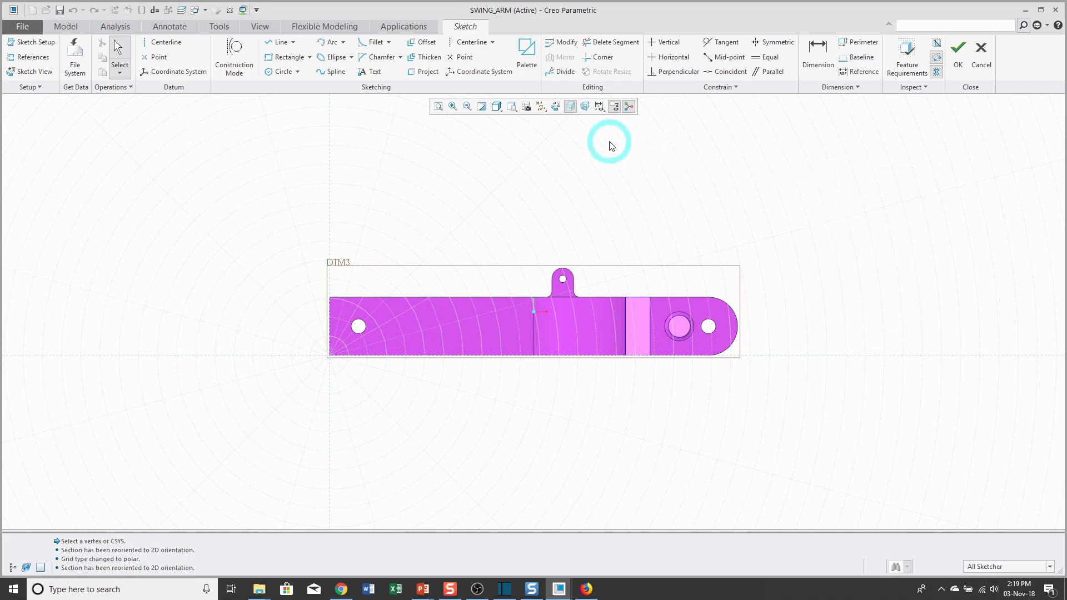
Turn off the sketch grid display.
click(599, 107)
click(629, 159)
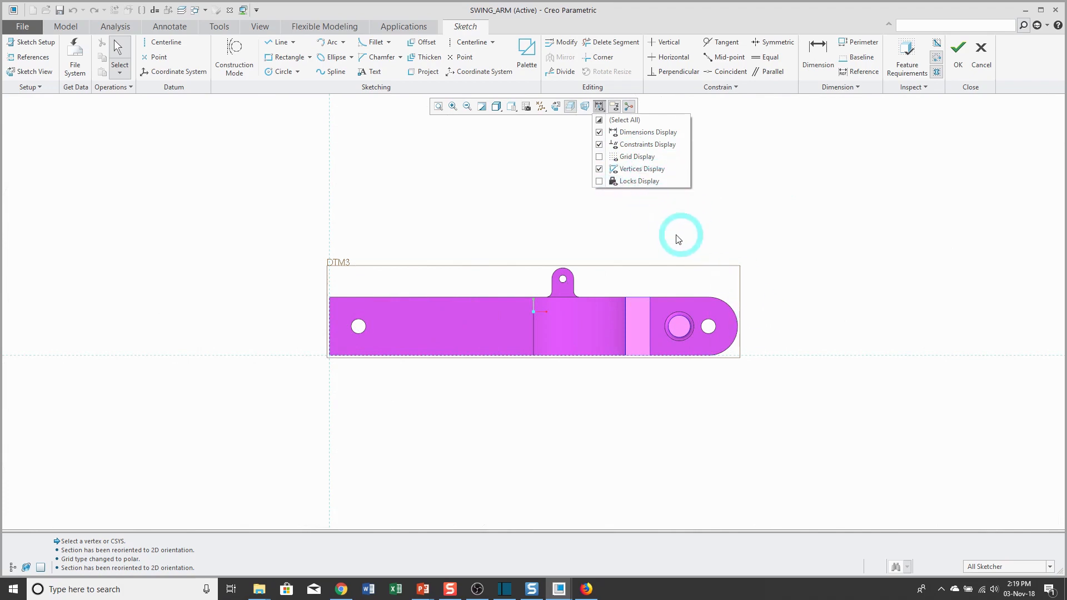
click(625, 246)
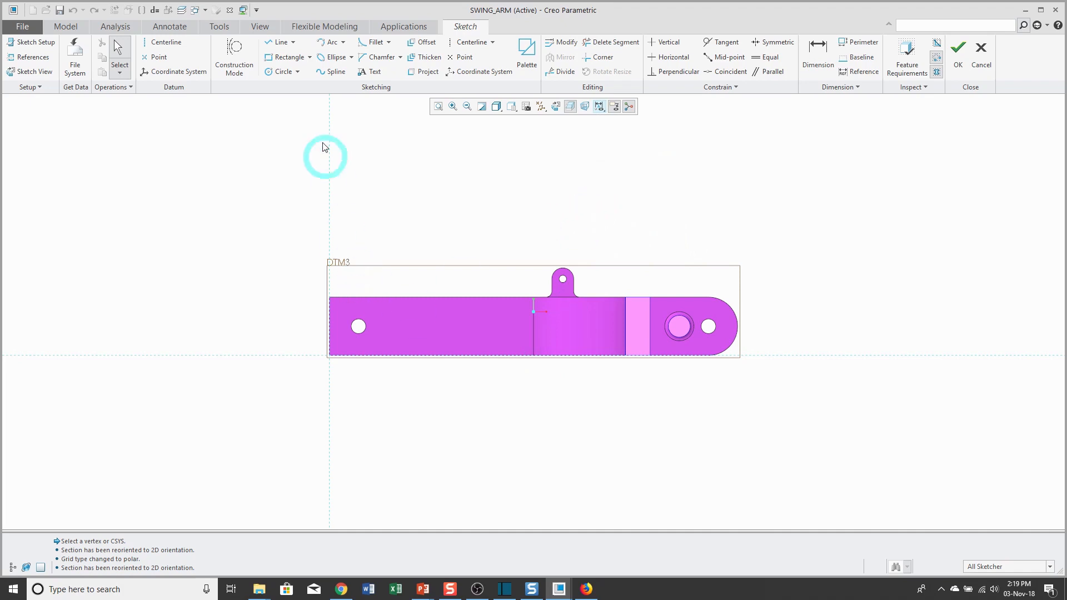
Sketch a horizontal line about 302 long above the part, about 228 above the horizontal reference and starting about 129 from the vertical one.
click(279, 42)
click(428, 181)
click(660, 181)
middle_click(754, 216)
middle_click(684, 198)
Lock the new horizontal line and turn on the display of sketch locks.
click(589, 183)
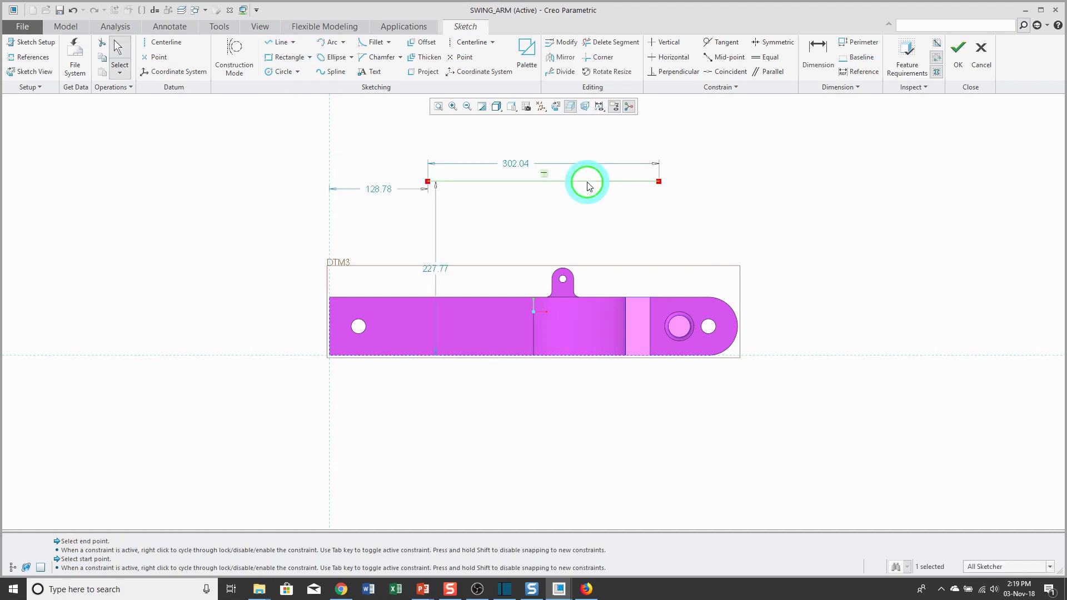
right_click(589, 184)
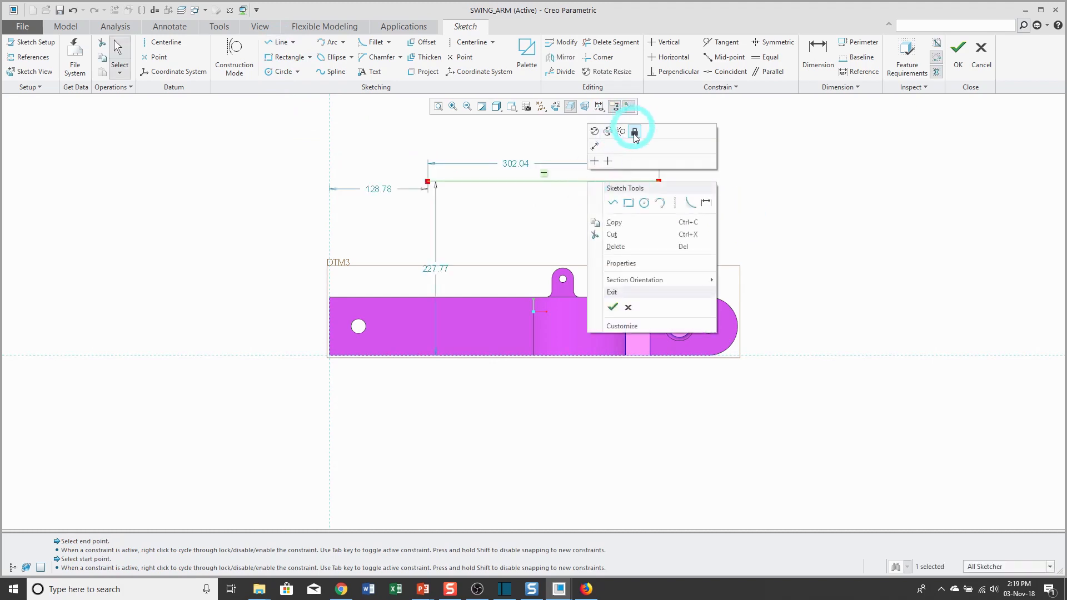
click(634, 133)
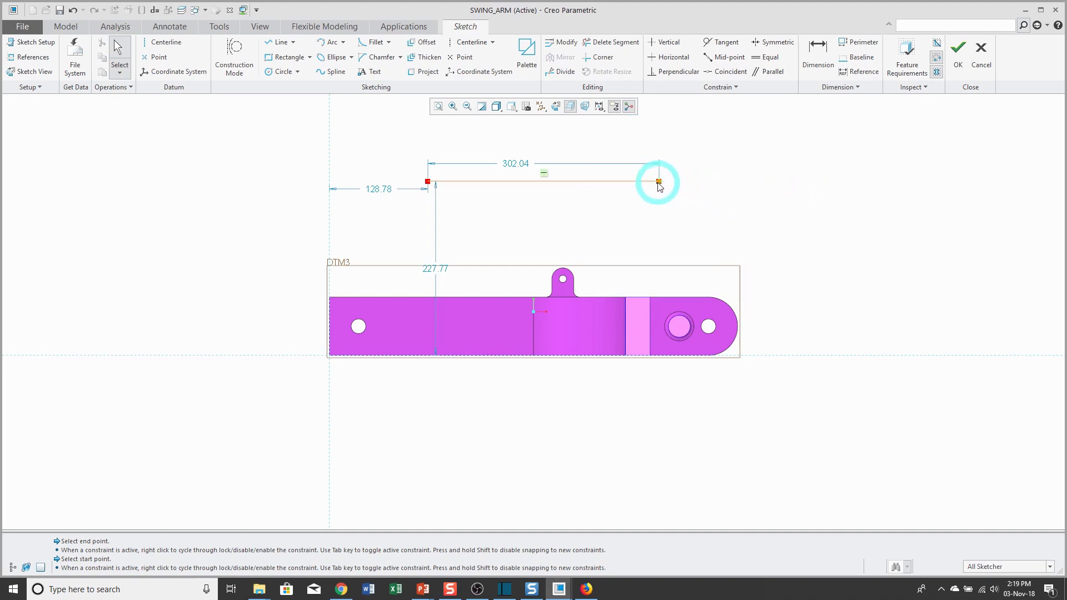
click(600, 107)
click(636, 181)
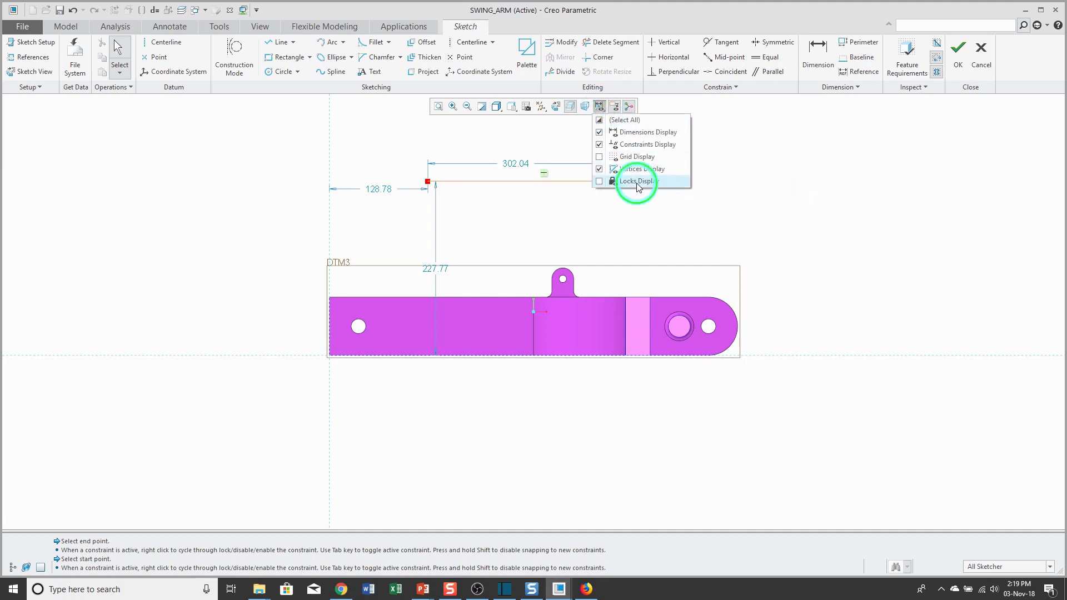
Examine the sketch plane and orientation reference in the sketch setup, and the list of sketch references, leaving both unchanged.
click(747, 224)
scroll(568, 188, down, 2)
scroll(562, 187, up, 3)
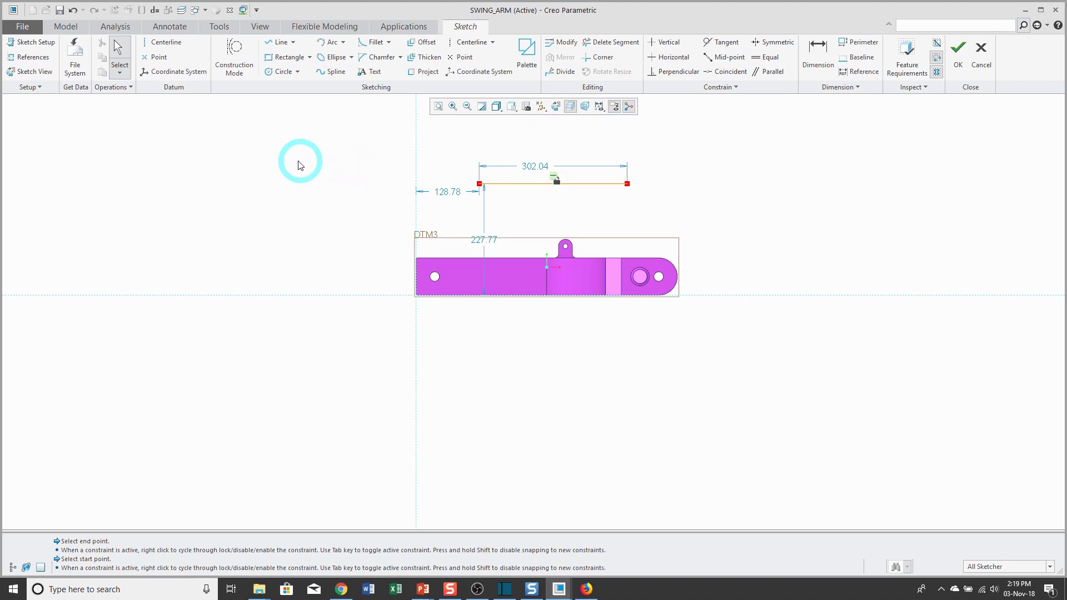
click(35, 49)
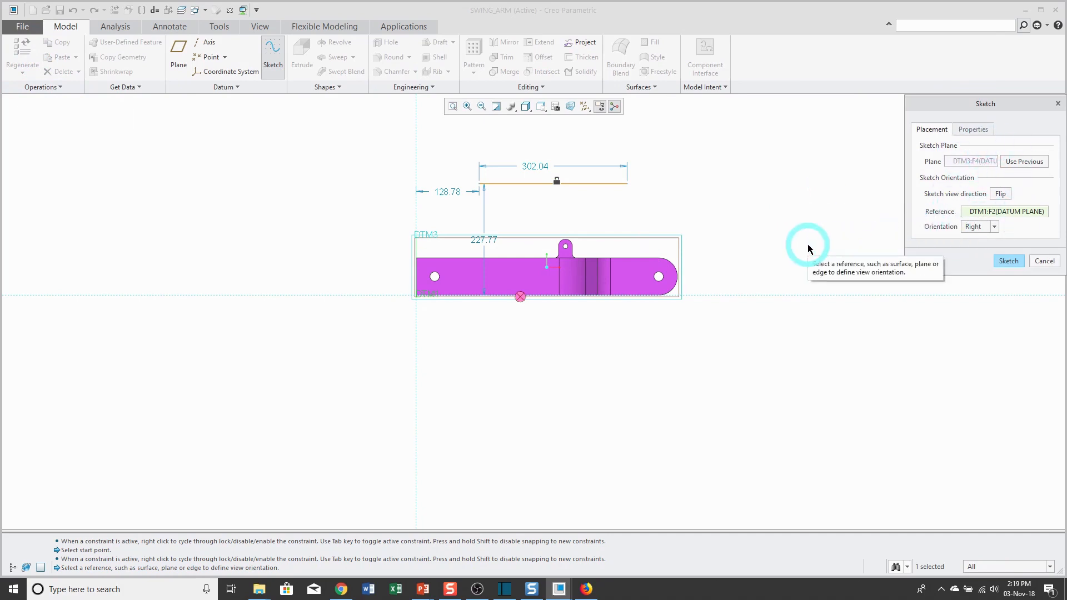
middle_click(1051, 263)
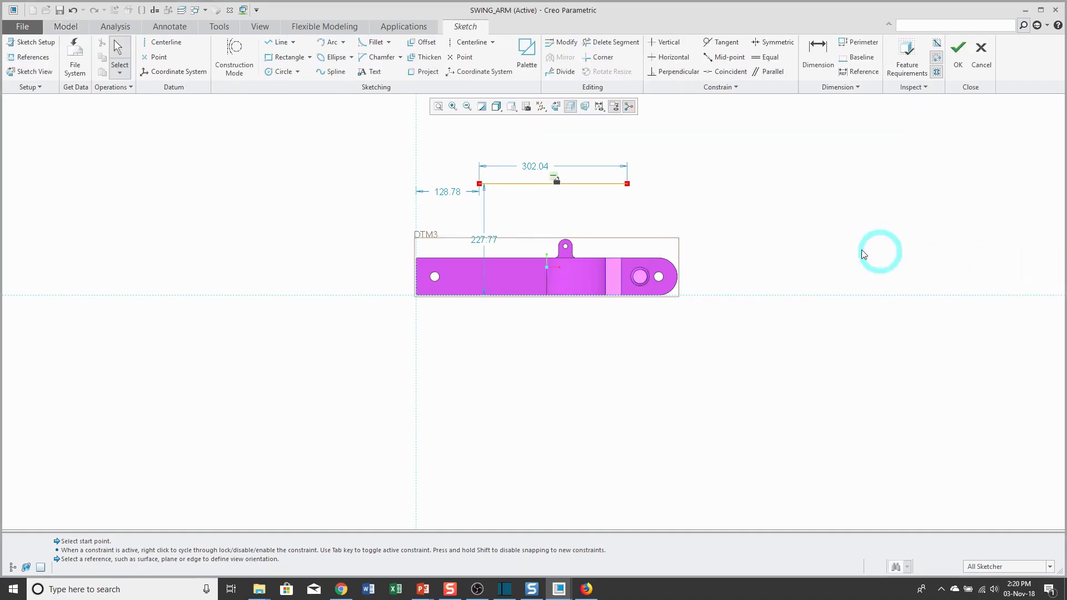
click(33, 58)
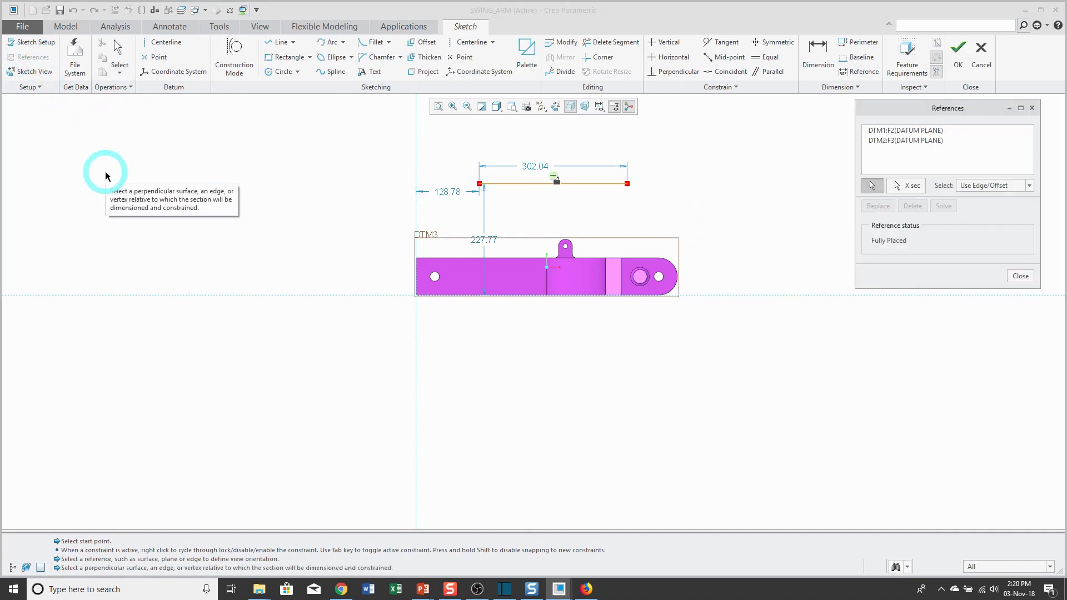
click(1021, 276)
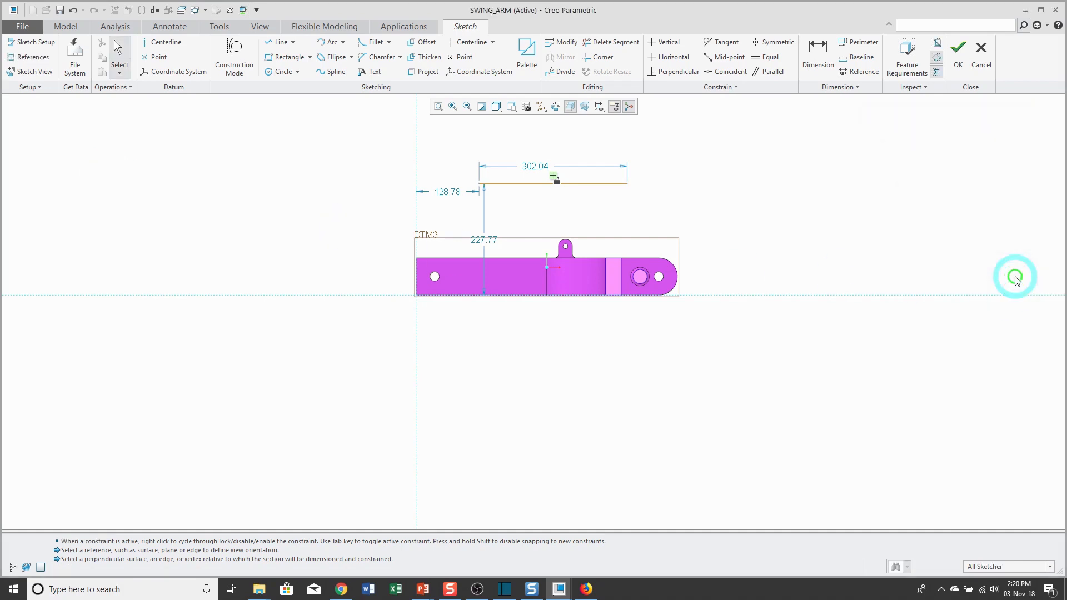
Reorient the model to the sketch view and examine the additional sketch setup options.
click(24, 77)
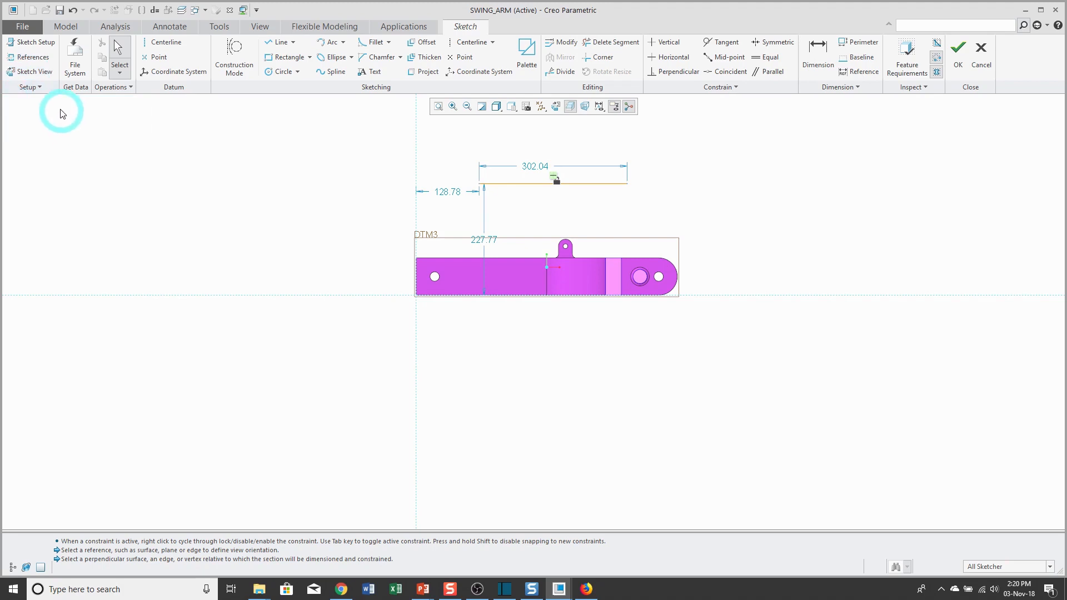
click(35, 90)
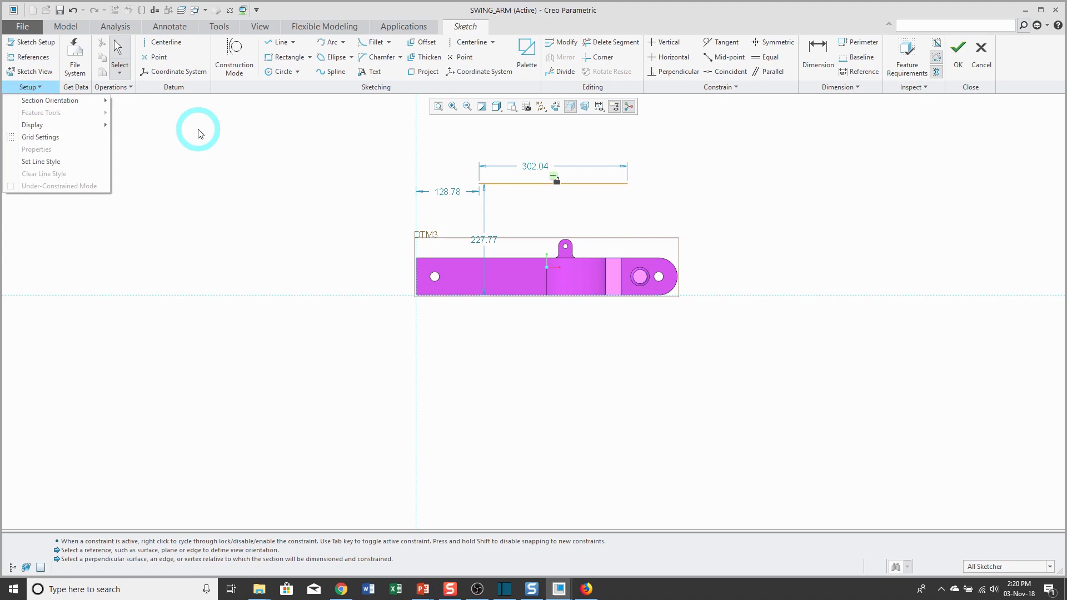
mouse_move(88, 128)
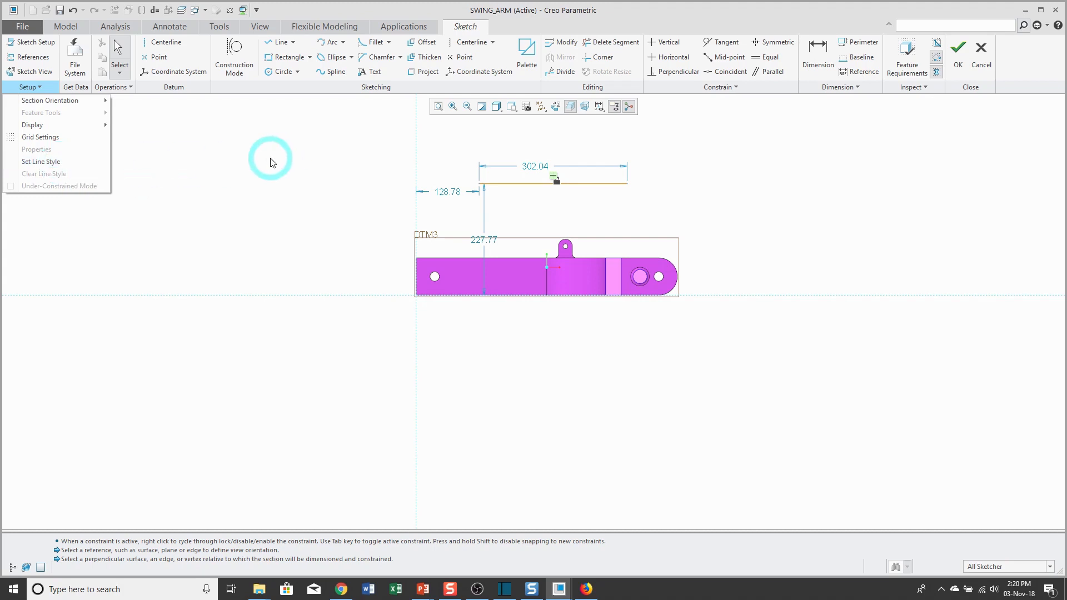
click(242, 160)
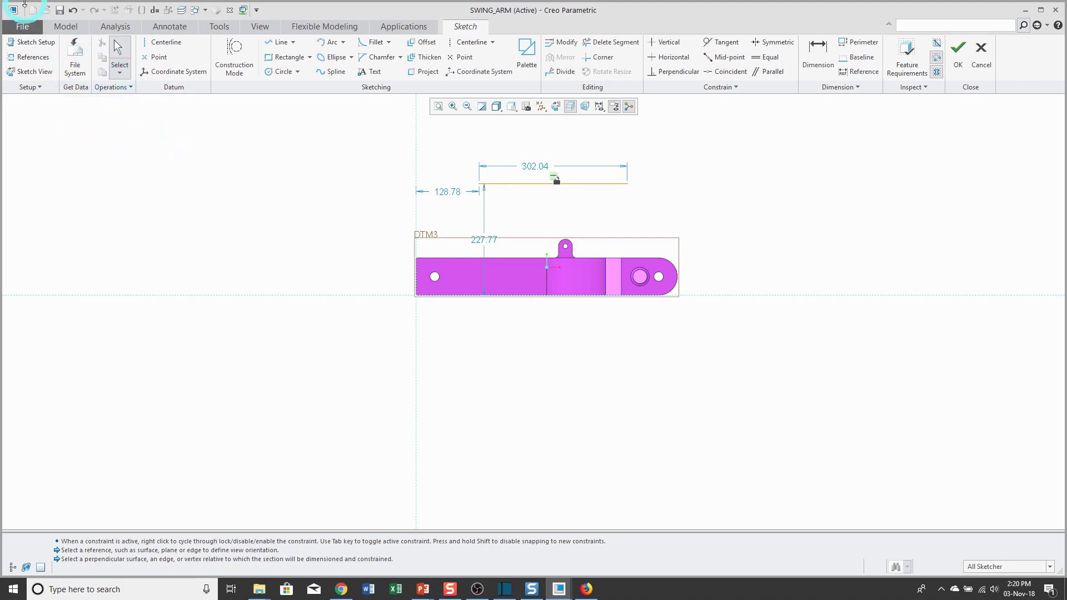
Save the current sketch section to a file.
click(58, 10)
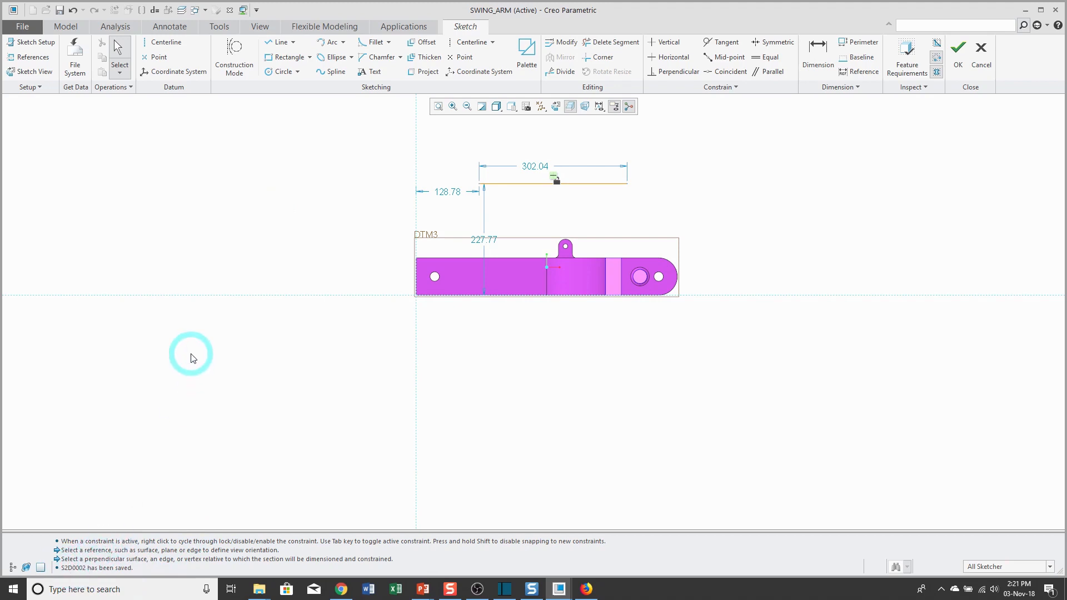
Browse the Palette folder under C:\Creo for saved section files that can be imported, without importing one.
click(74, 67)
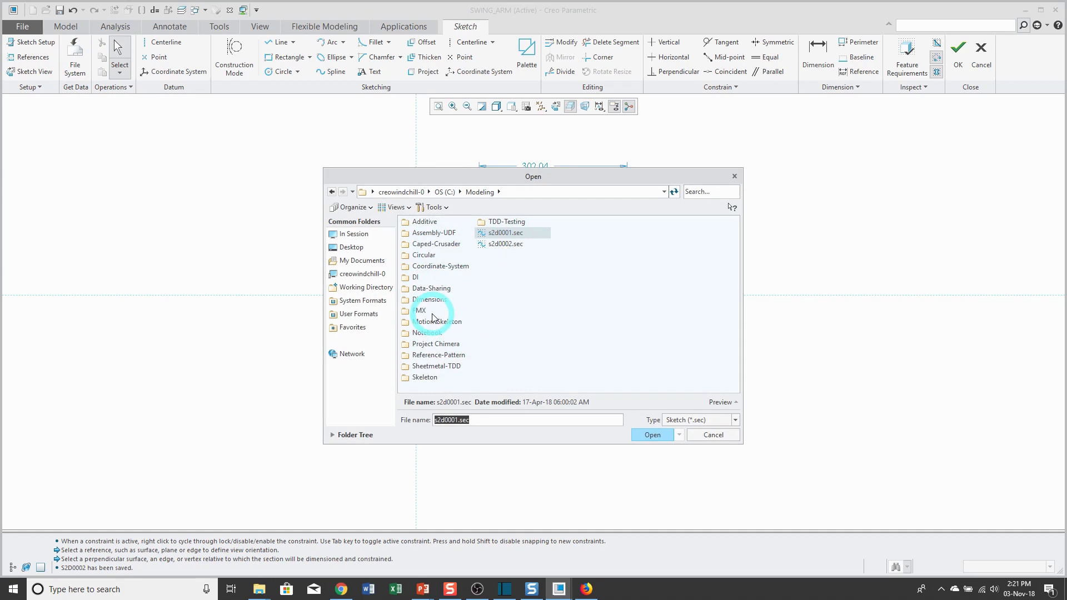
click(445, 192)
double_click(420, 277)
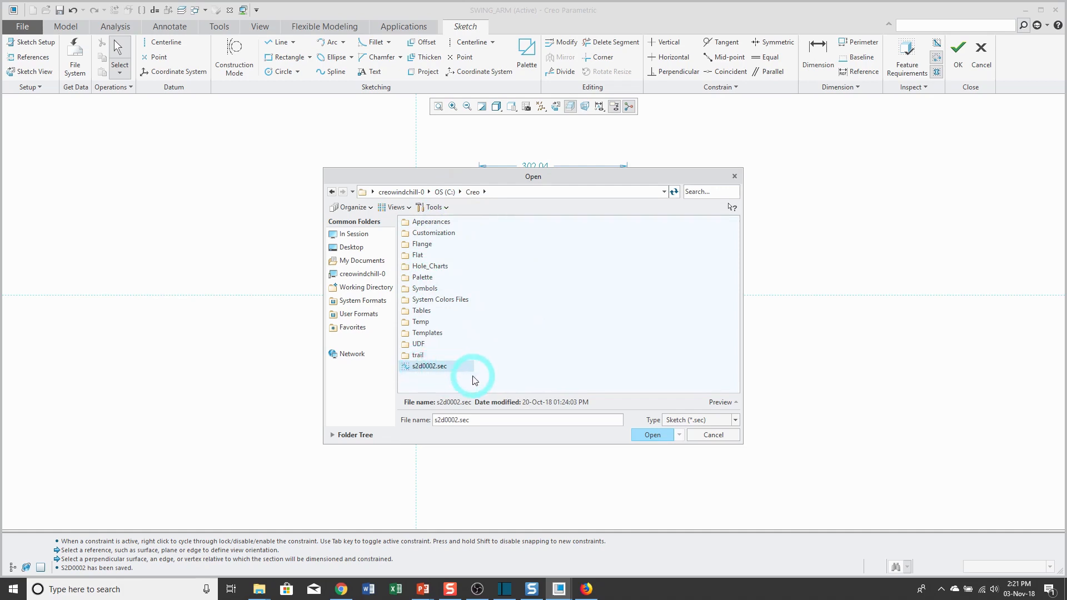
double_click(434, 277)
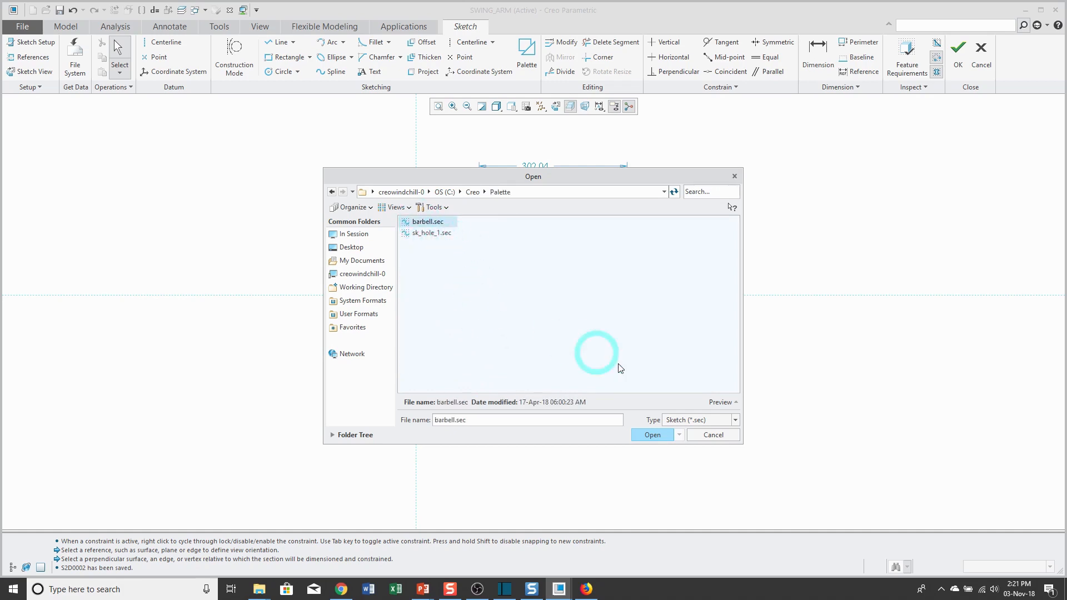
click(709, 438)
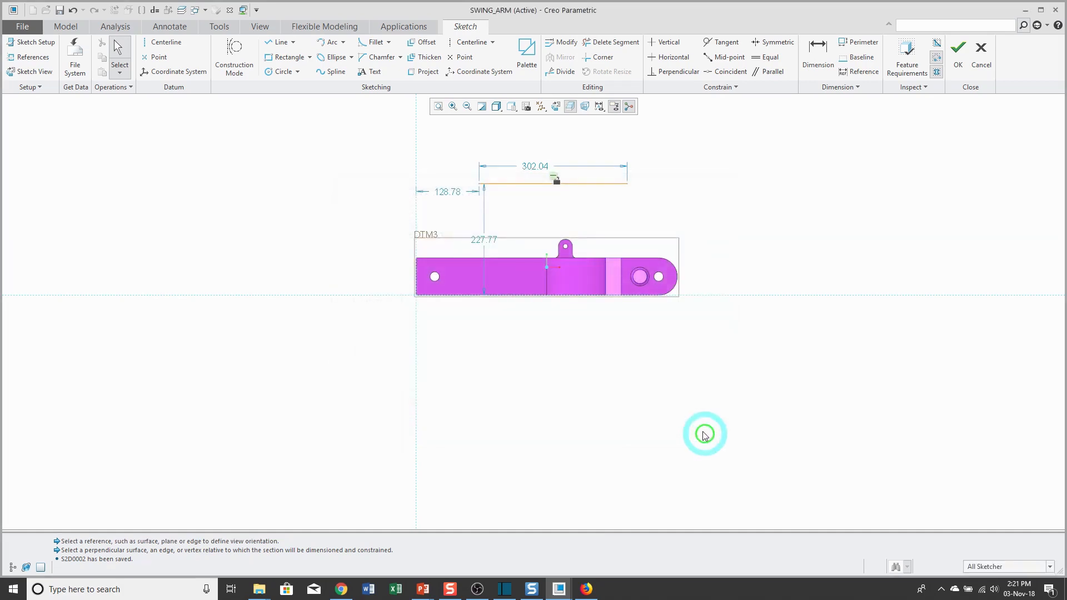
click(120, 75)
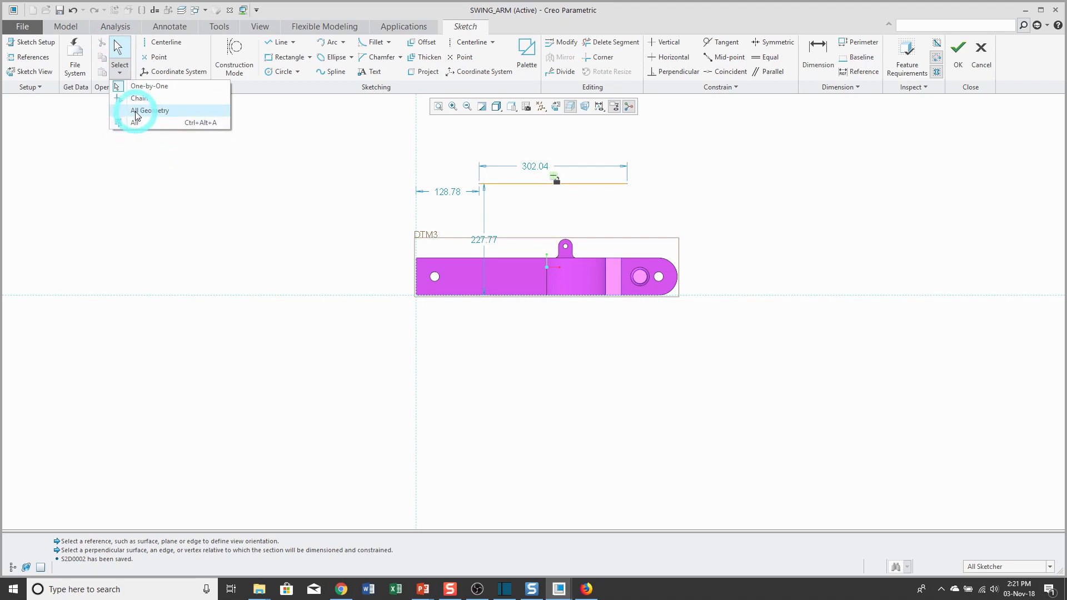
click(143, 179)
click(120, 78)
click(117, 56)
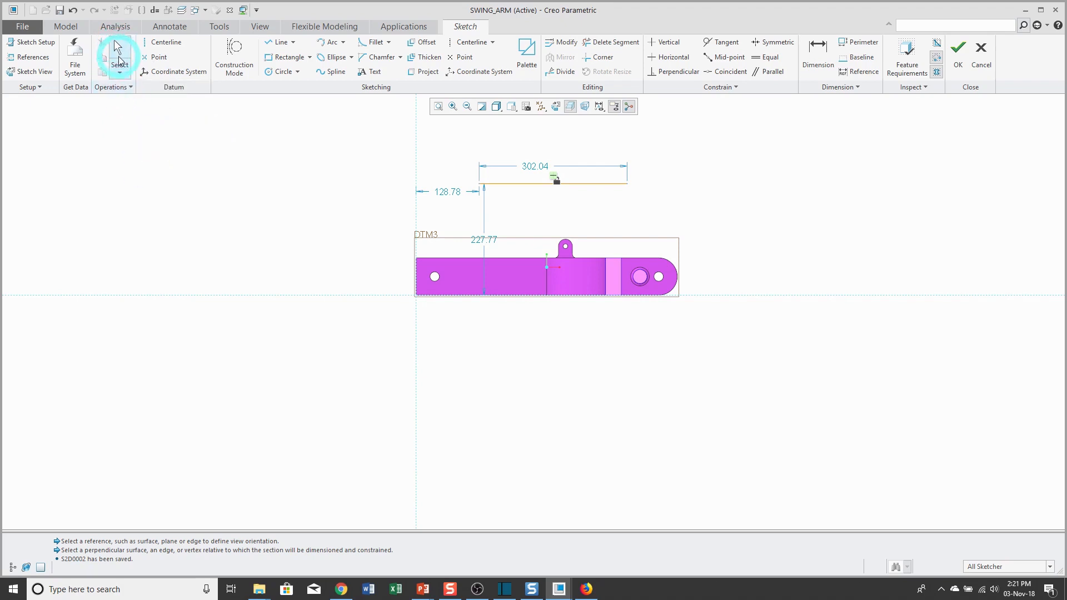
click(147, 115)
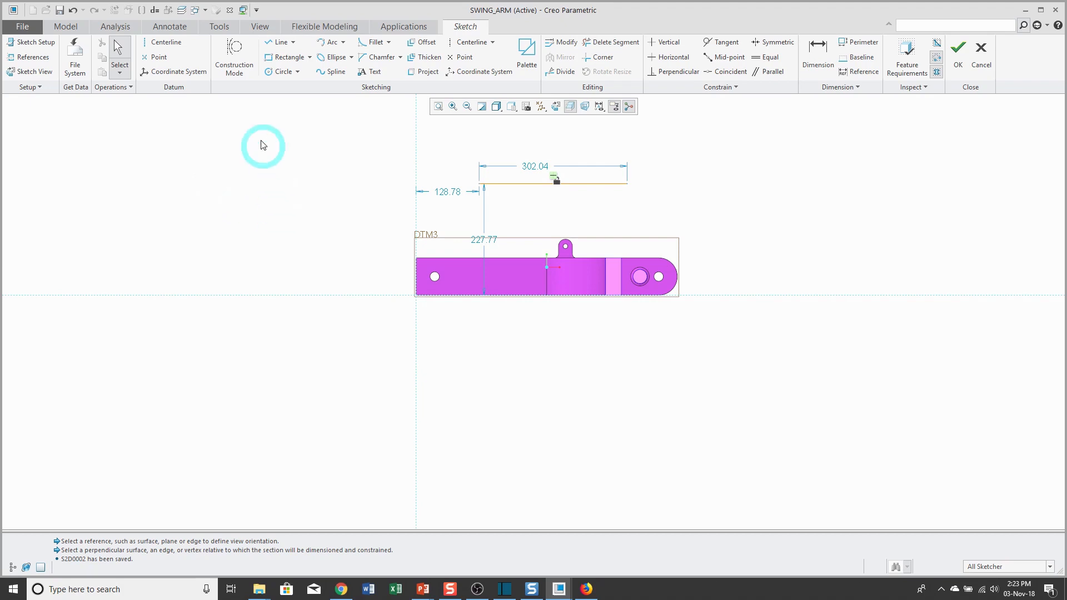
Sketch a construction-mode rectangle about 324 by 206, about 187 left of the vertical reference and 131 above the horizontal one.
click(241, 63)
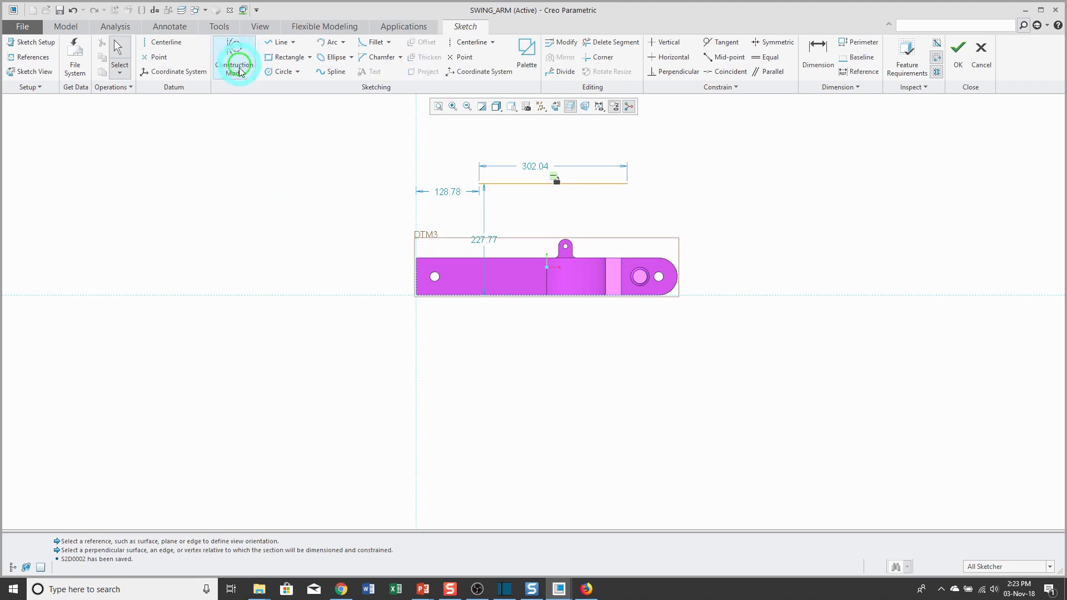
click(284, 57)
click(166, 130)
click(325, 232)
middle_click(412, 191)
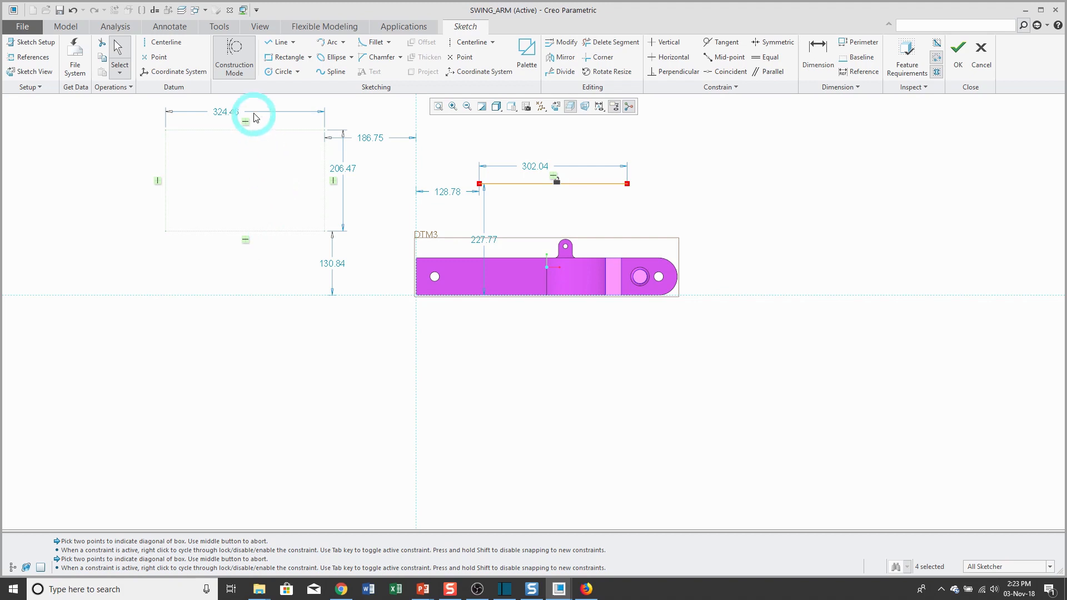
click(243, 66)
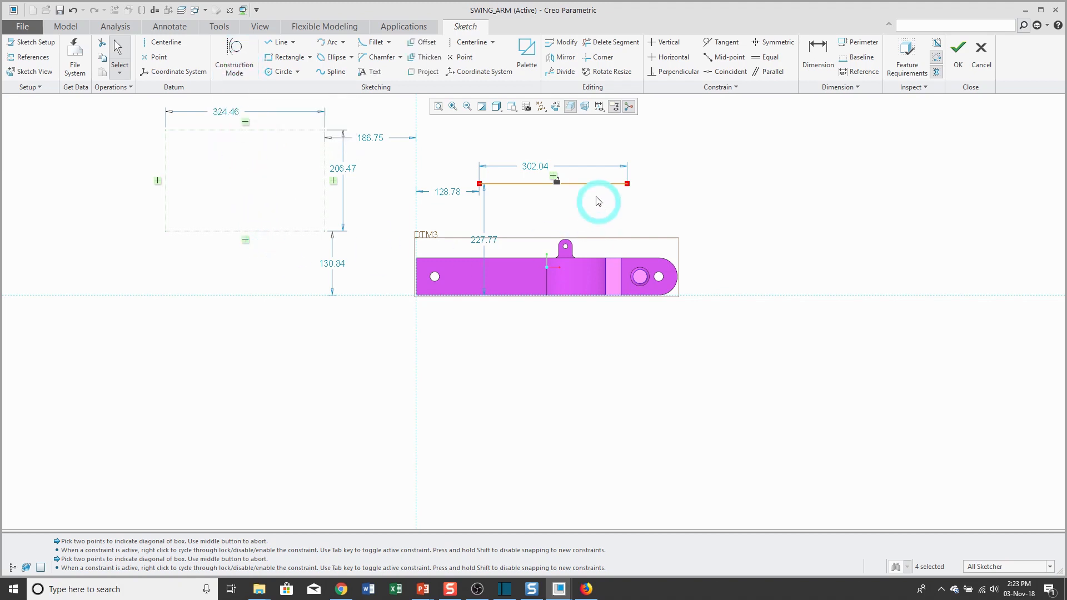
Convert the right side of the construction rectangle to a solid line.
right_click(706, 181)
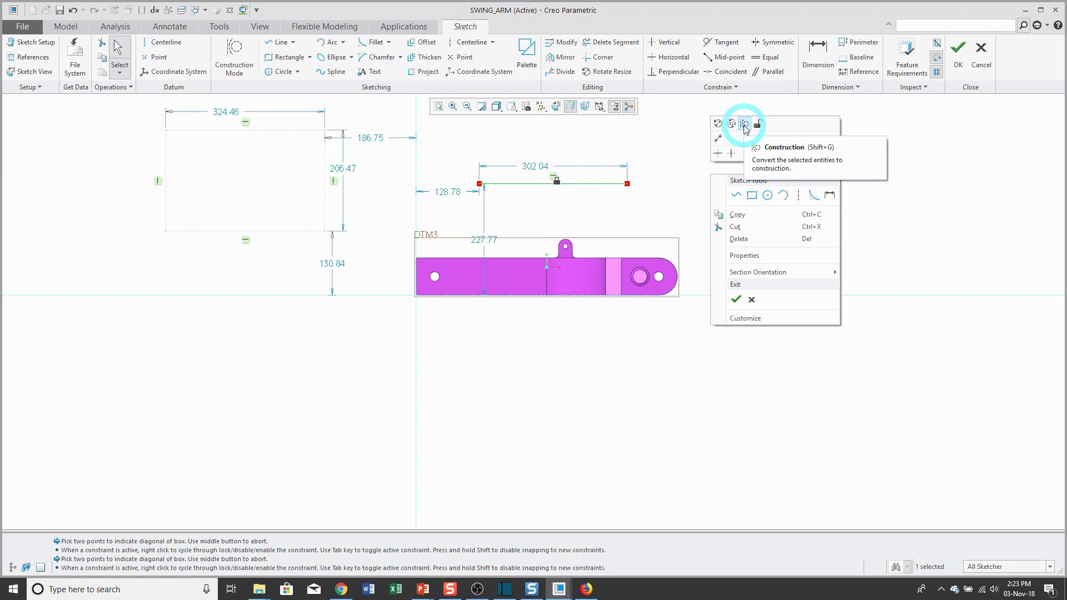
click(661, 146)
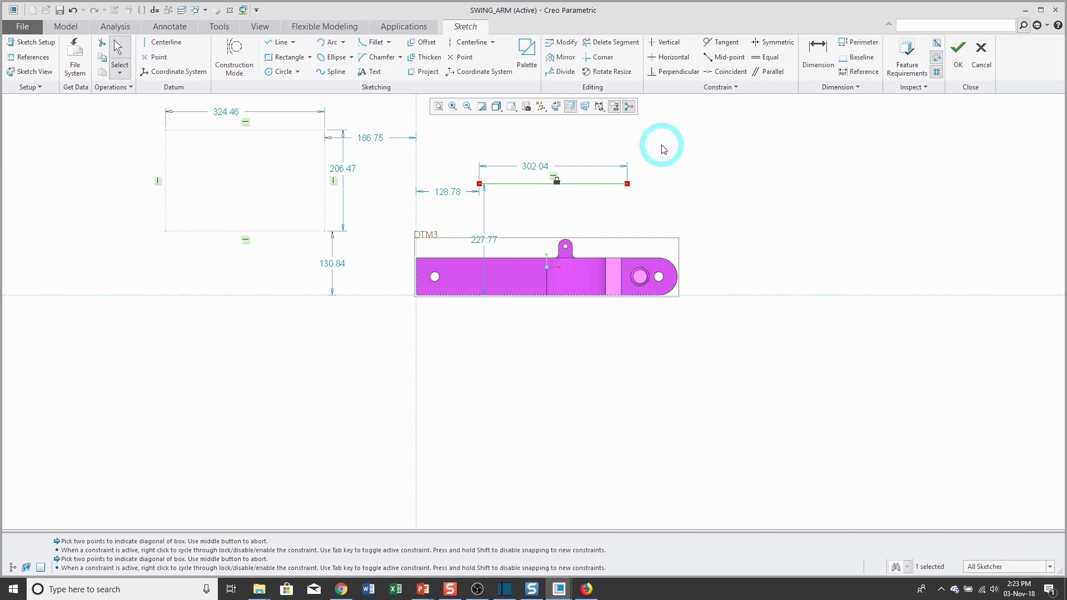
right_click(364, 256)
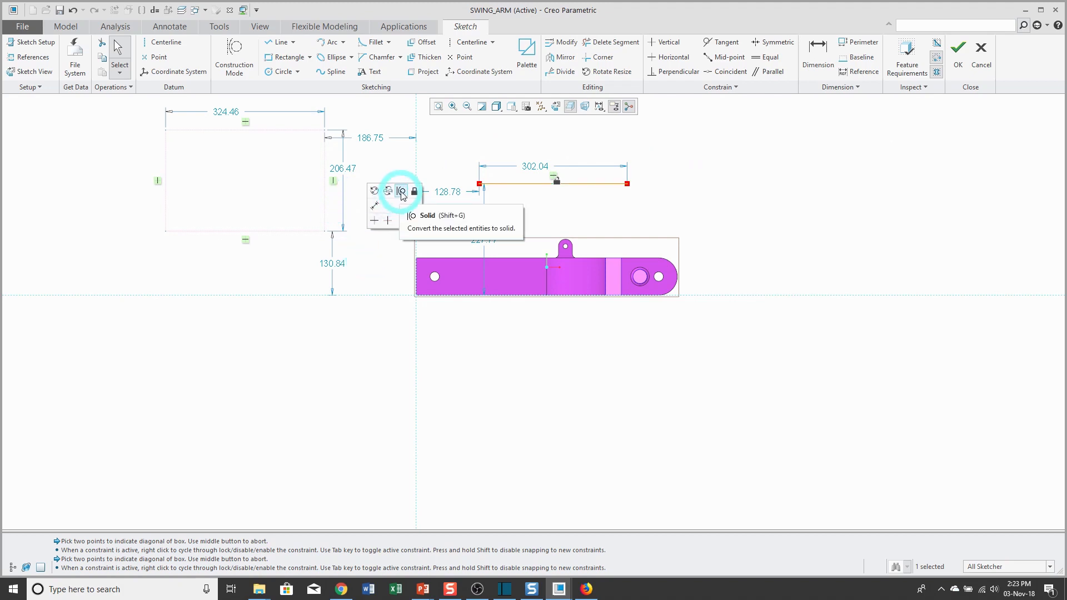
click(402, 192)
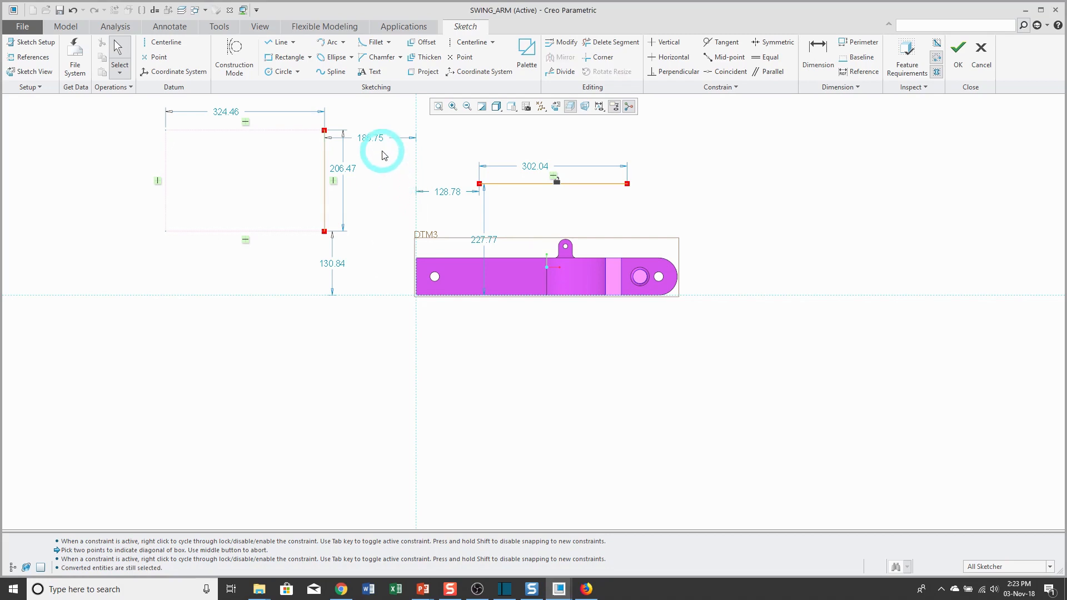
Open the Sketcher Palette to examine its predefined sections, and close it without inserting any.
click(531, 57)
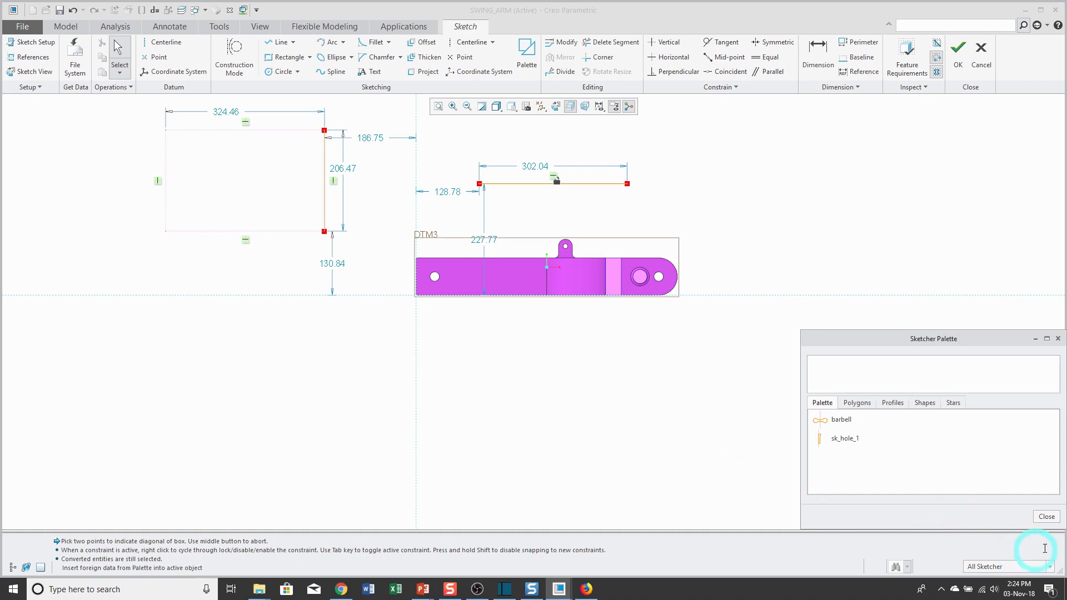
click(1053, 522)
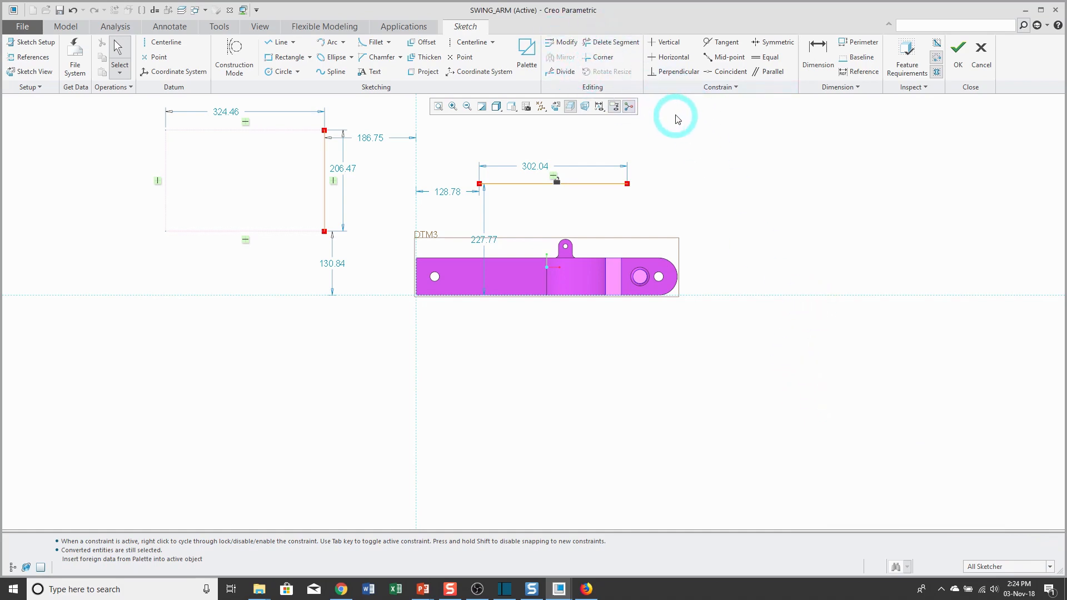
Modify all sketch dimensions together, setting the line's height above the horizontal reference to 232.37 and turning off Regenerate.
scroll(683, 419, down, 1)
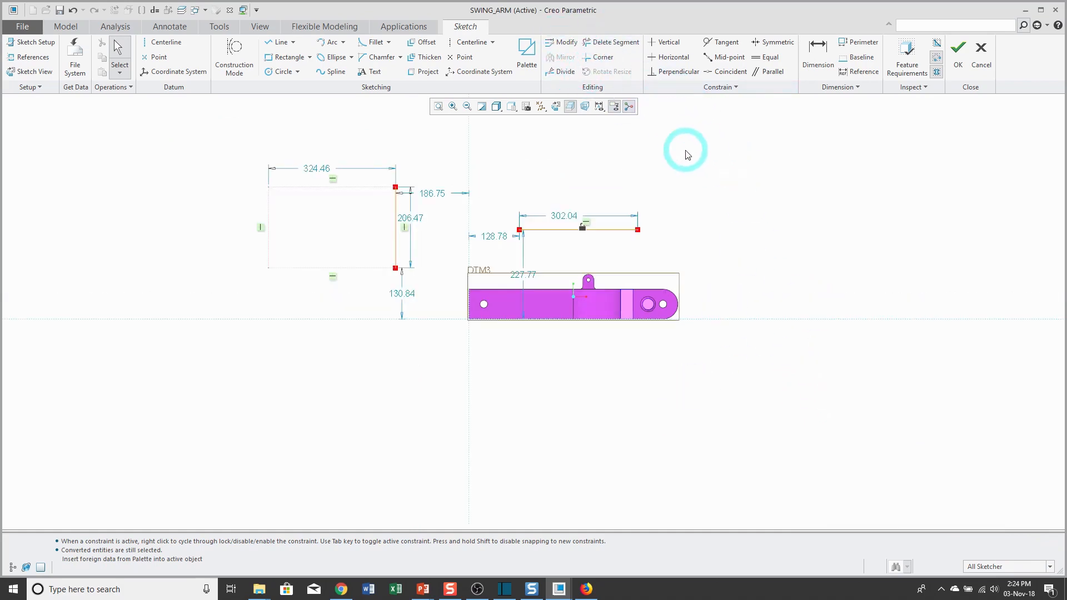
drag(246, 170, 664, 315)
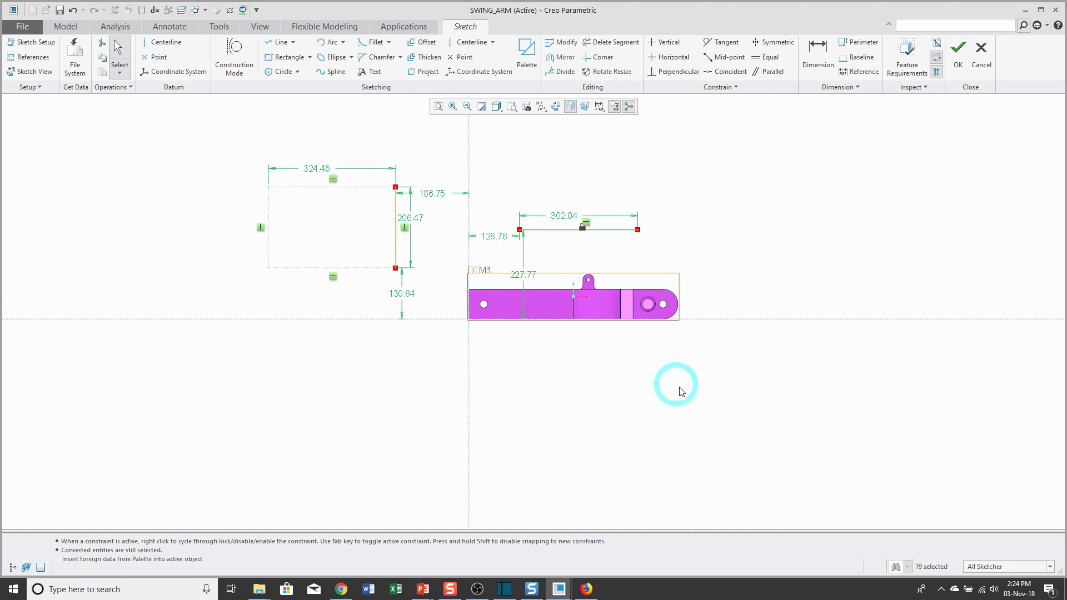
click(561, 43)
drag(753, 316, 777, 463)
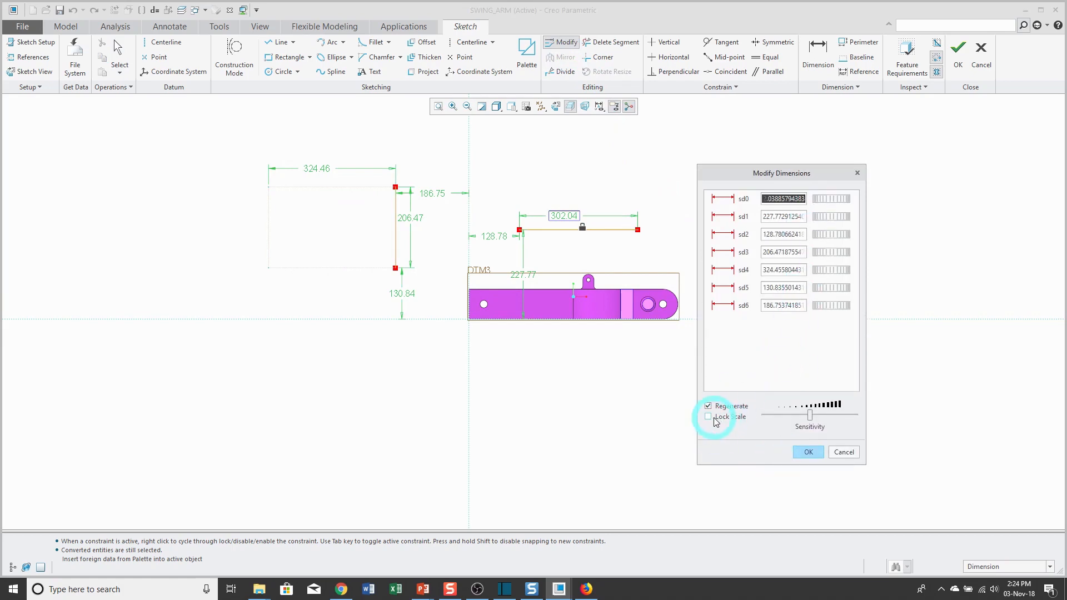
drag(834, 220, 845, 230)
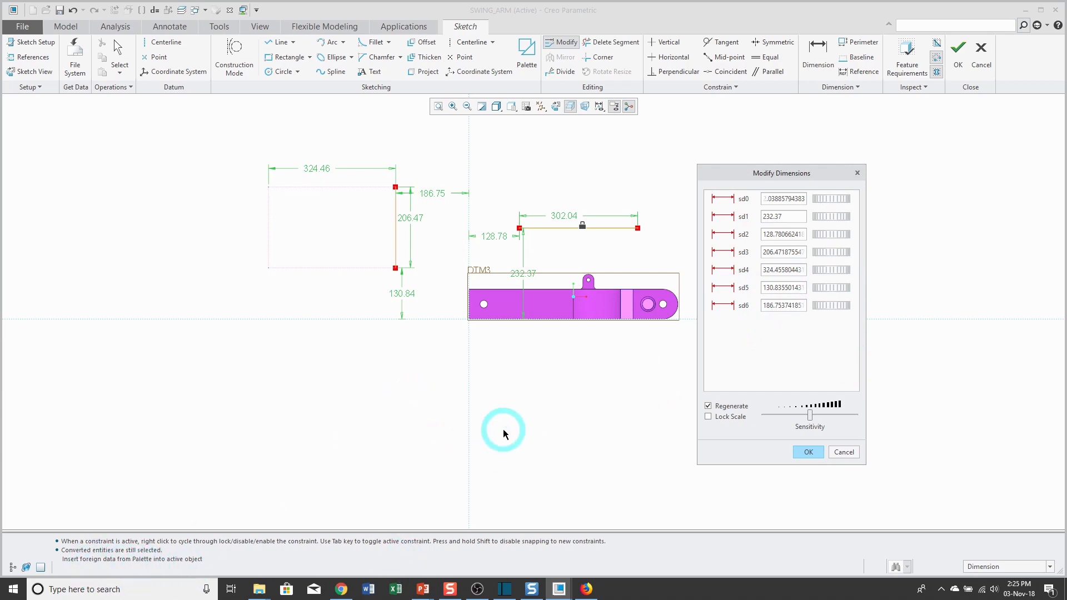
click(708, 407)
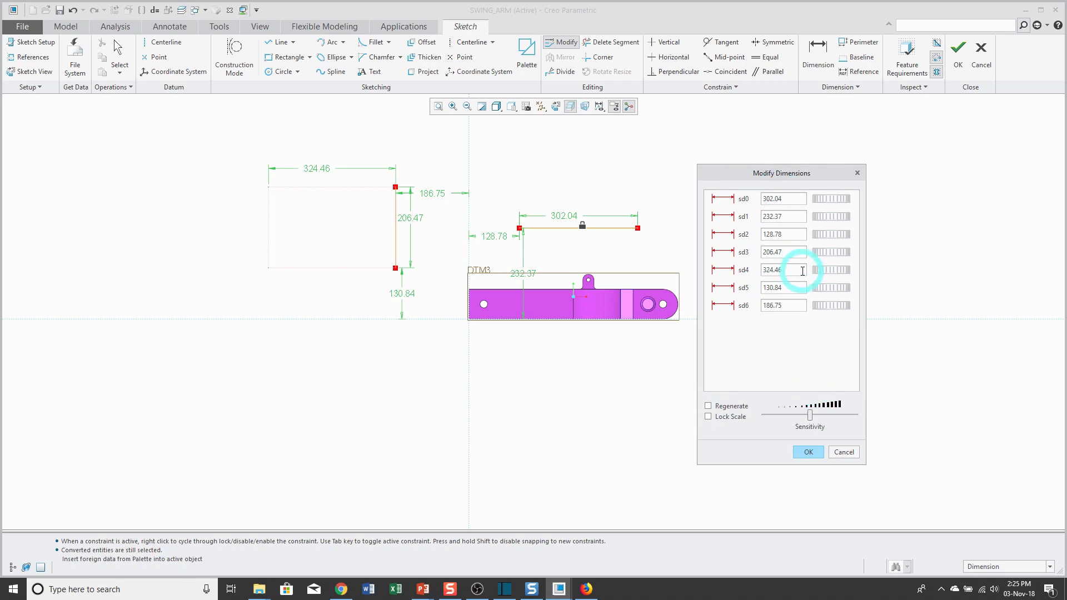
click(809, 452)
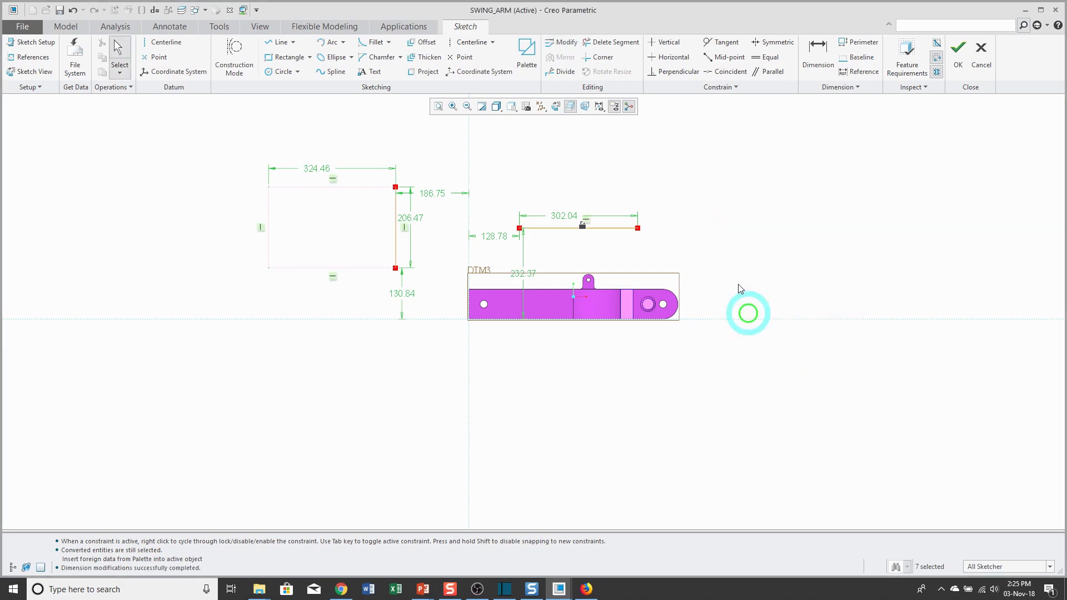
click(814, 239)
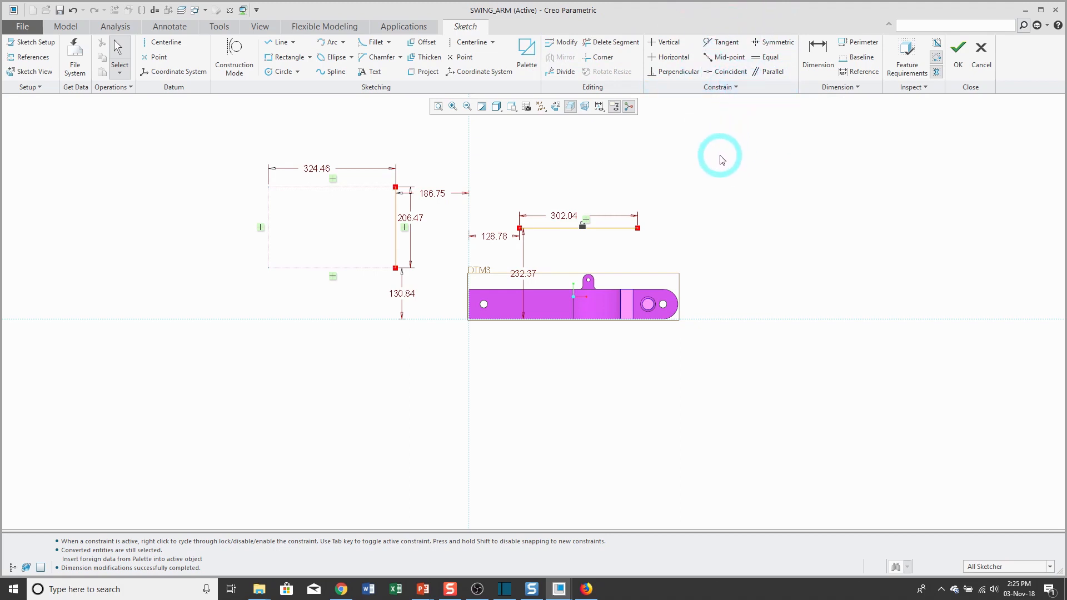
Select the height dimension of the construction rectangle's solid side and examine the operations and conversion types available for it.
click(119, 87)
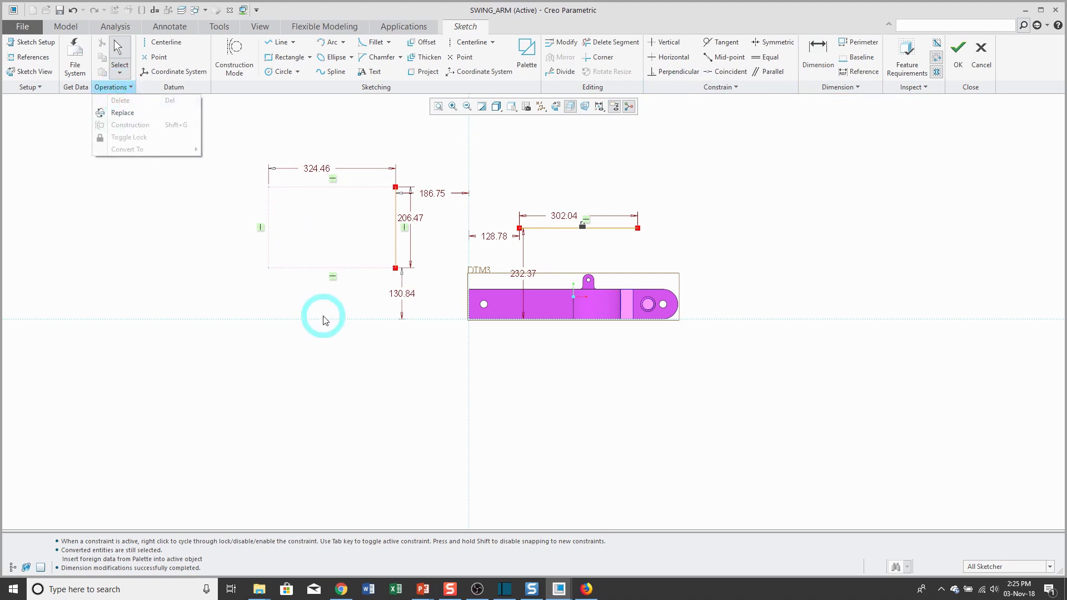
click(374, 267)
click(410, 219)
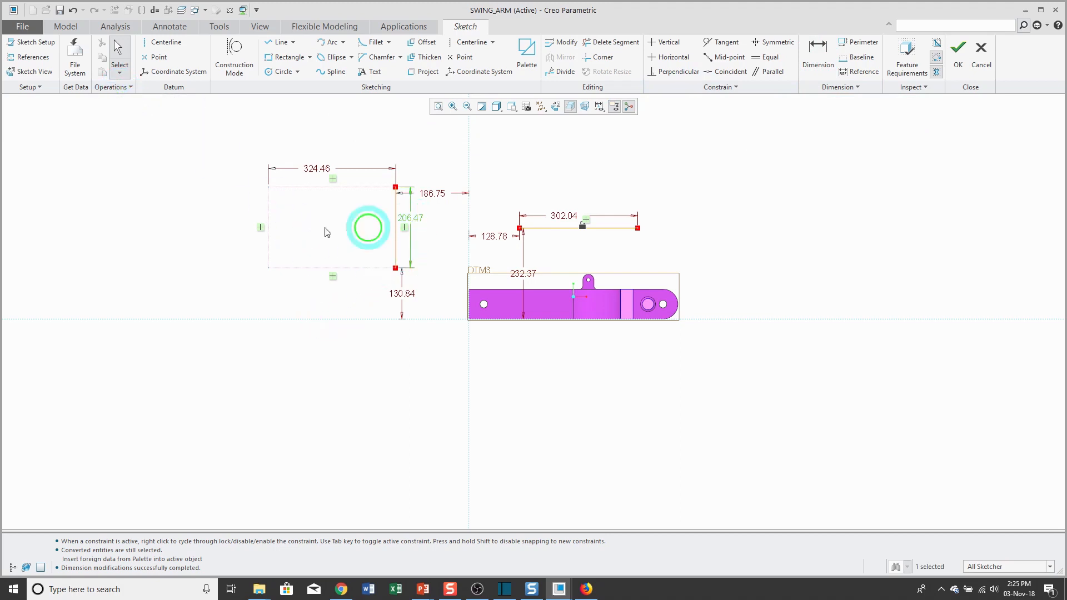
click(114, 88)
mouse_move(132, 149)
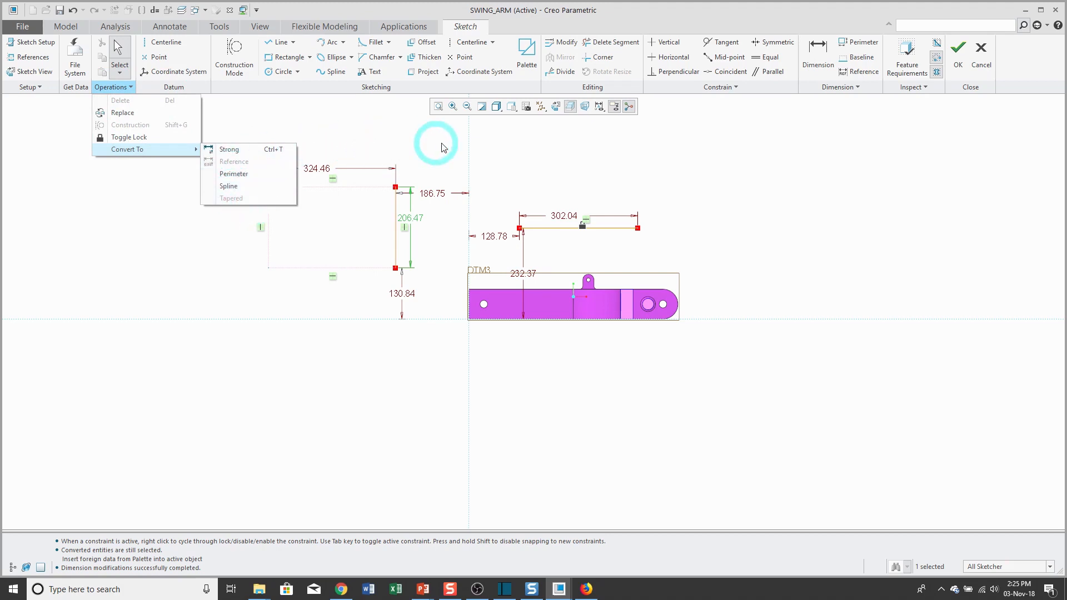
click(607, 156)
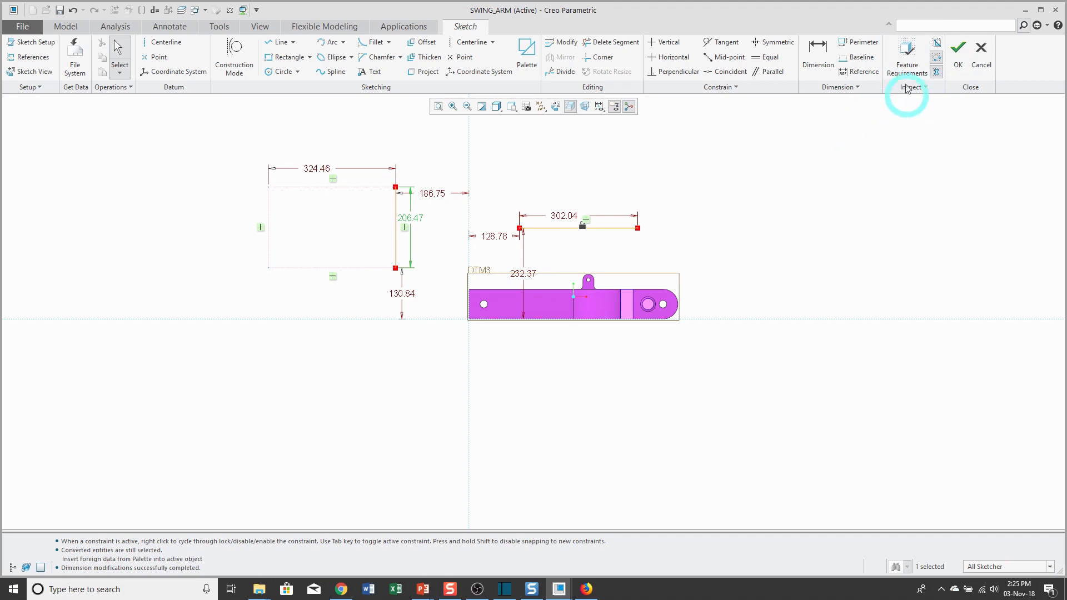
Check the sketch against the feature requirements and close the report.
click(907, 62)
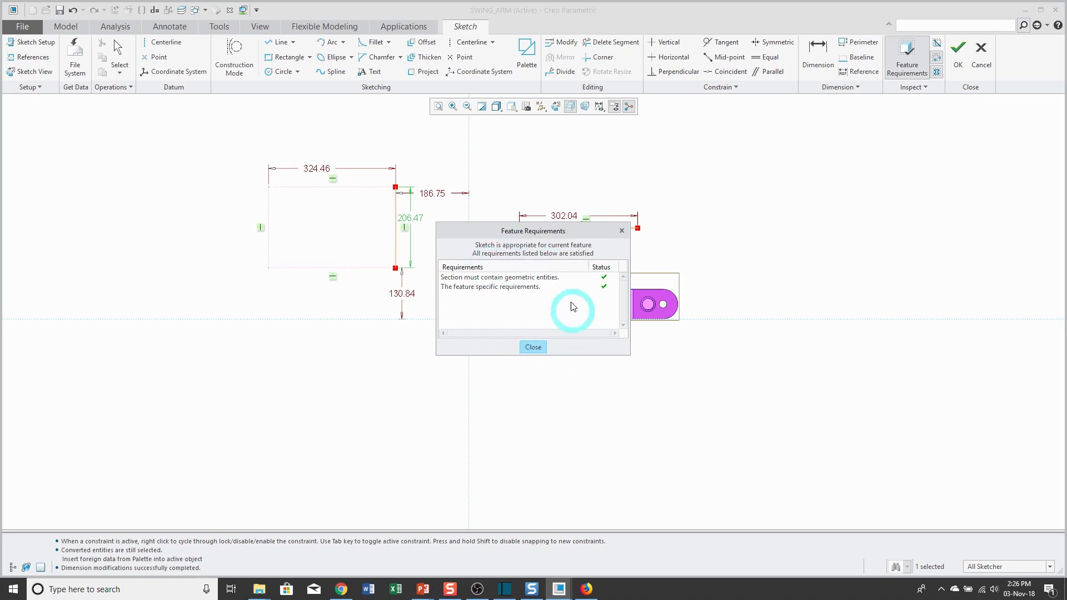
click(533, 347)
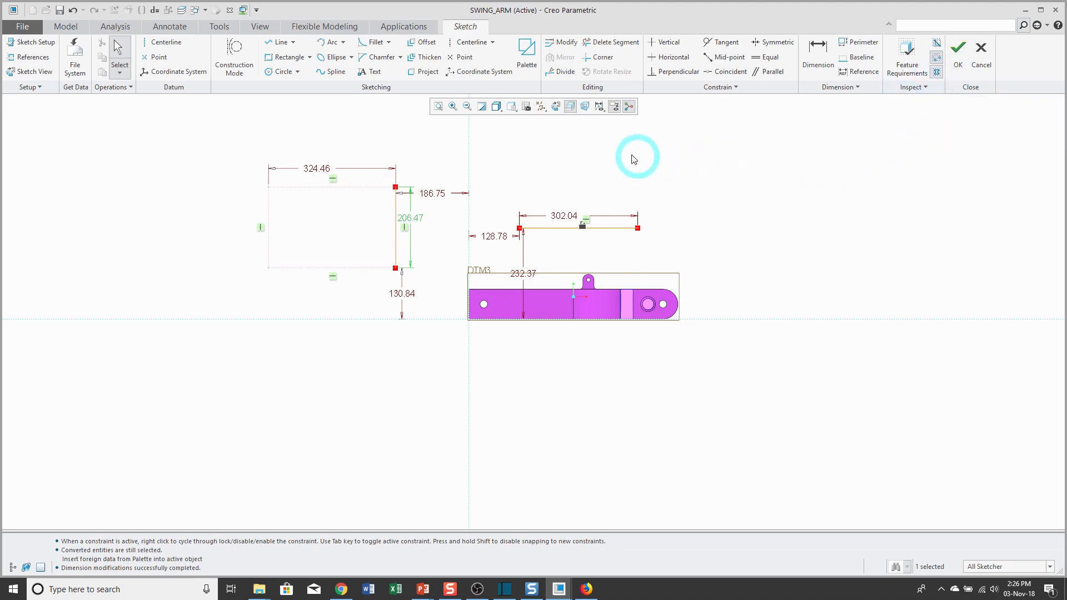
Sketch two lines joining the horizontal line's endpoints at an apex about 225 above it, at about 54° on the left, closing a triangle.
click(280, 44)
click(519, 228)
click(583, 140)
click(643, 230)
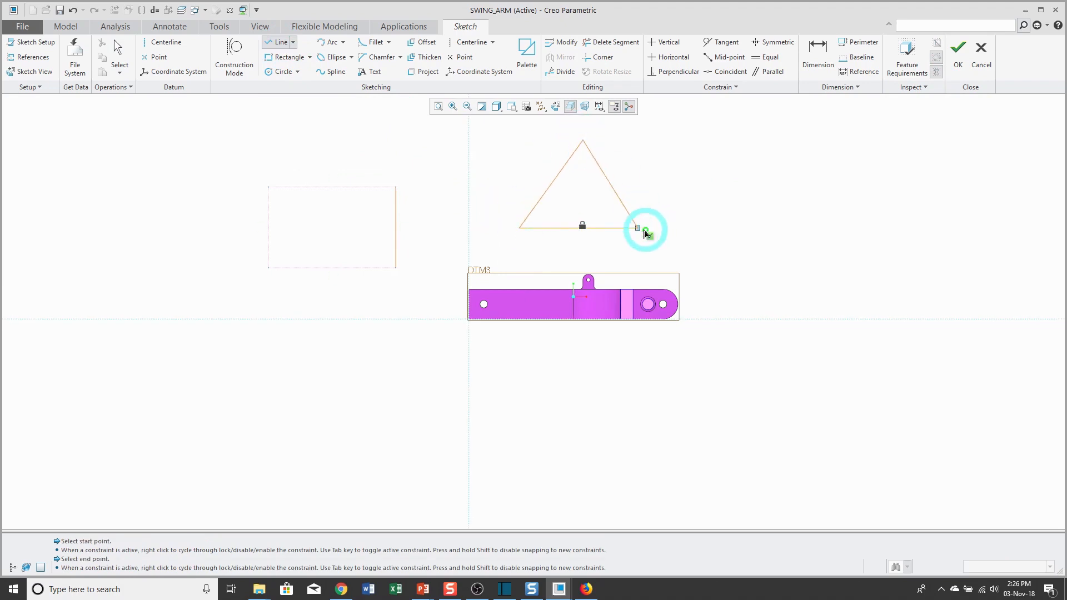
middle_click(818, 200)
middle_click(815, 215)
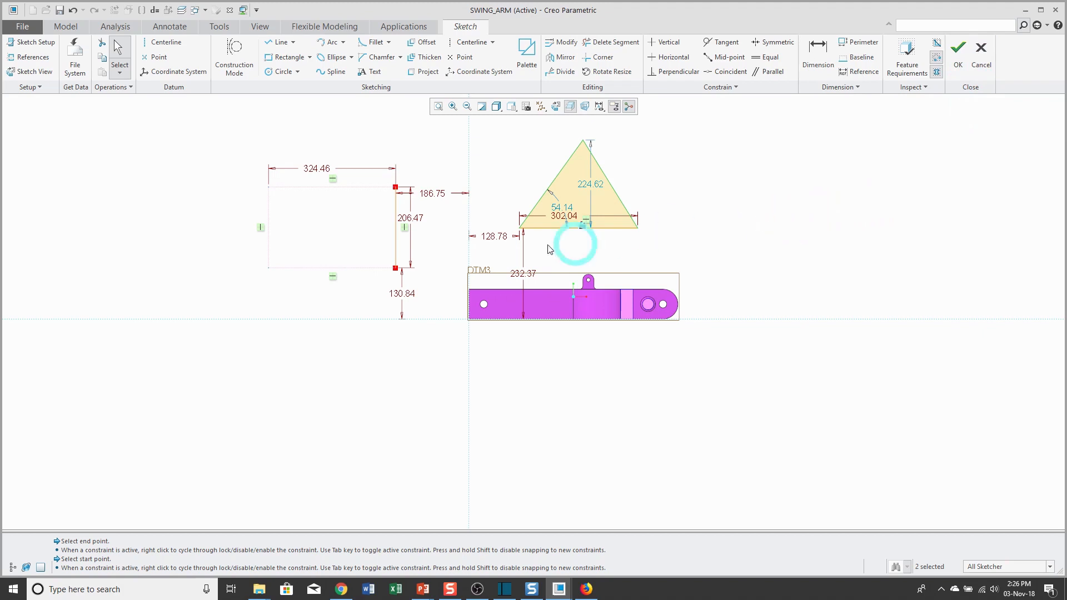
Select the construction rectangle's solid right side and view the shortcut commands available for it.
click(398, 242)
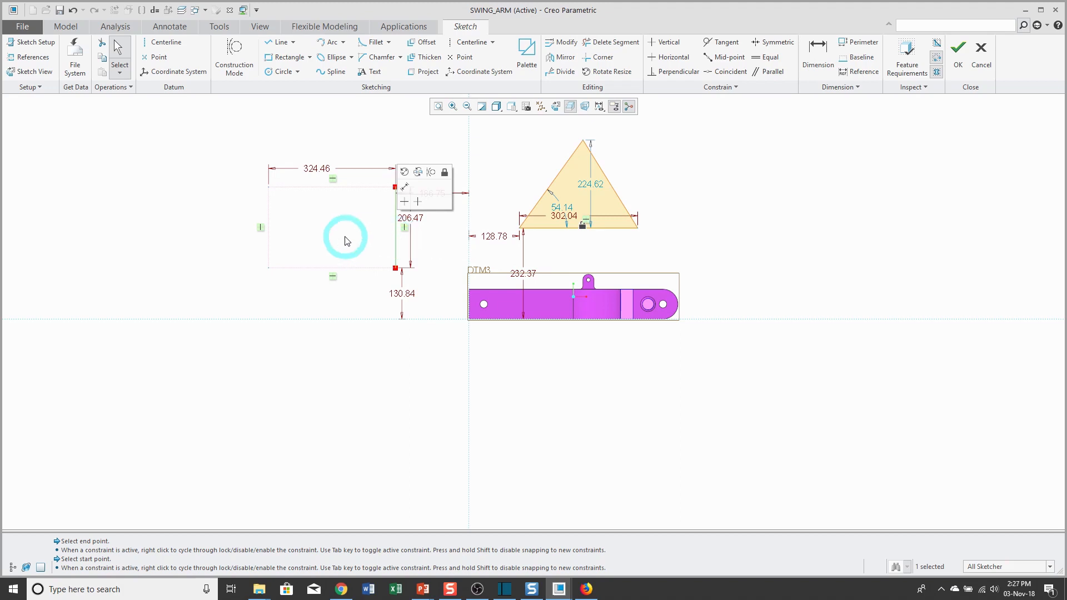
right_click(390, 362)
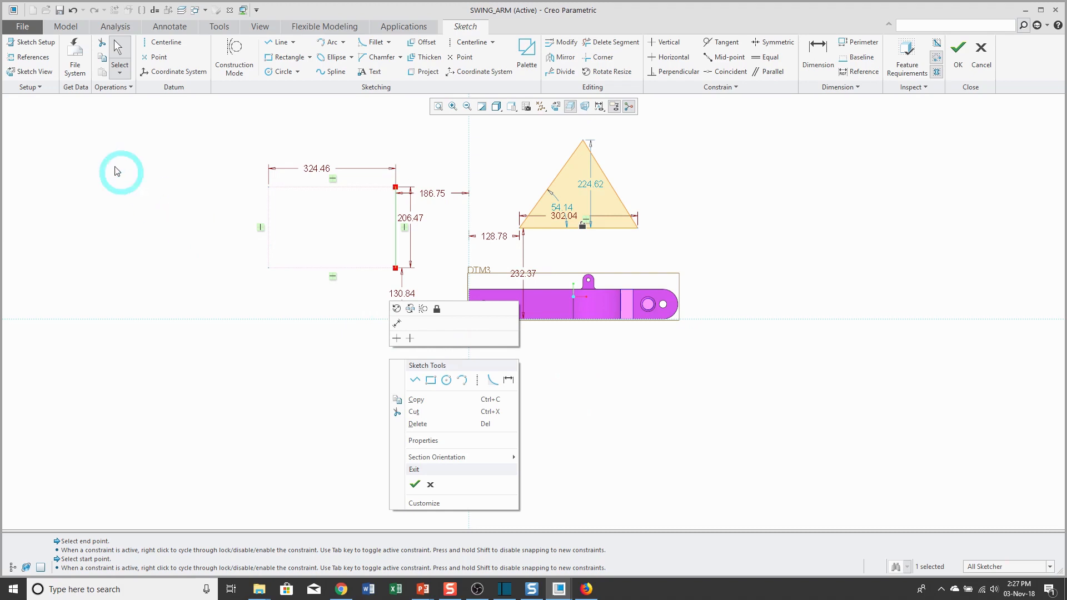
Open the program options and review the Sketcher settings for display, constraints, accuracy, dimension locking, grid, references and diagnostics.
click(25, 28)
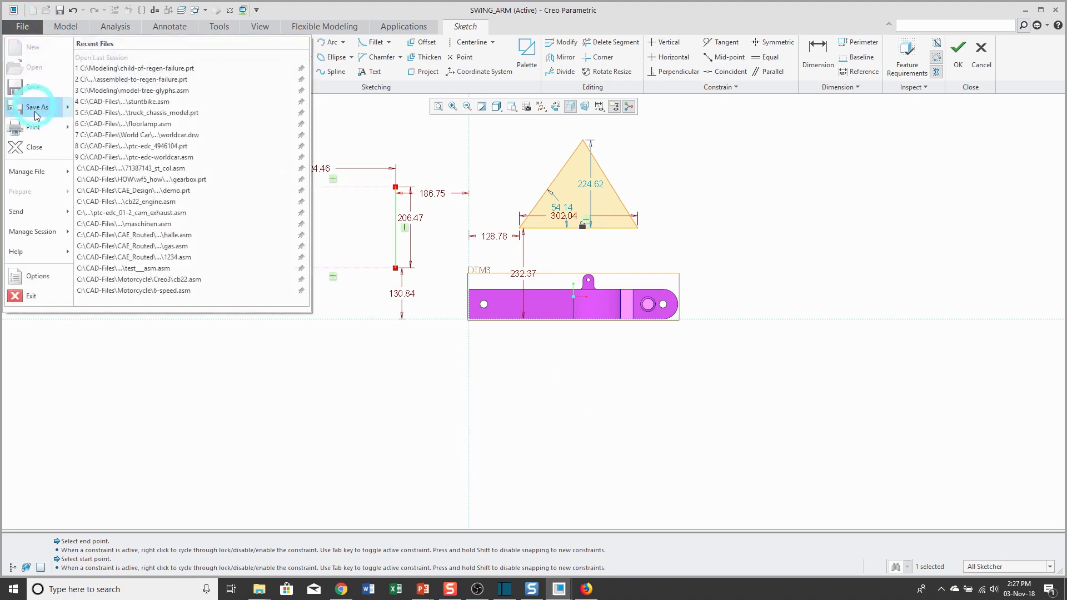
click(39, 277)
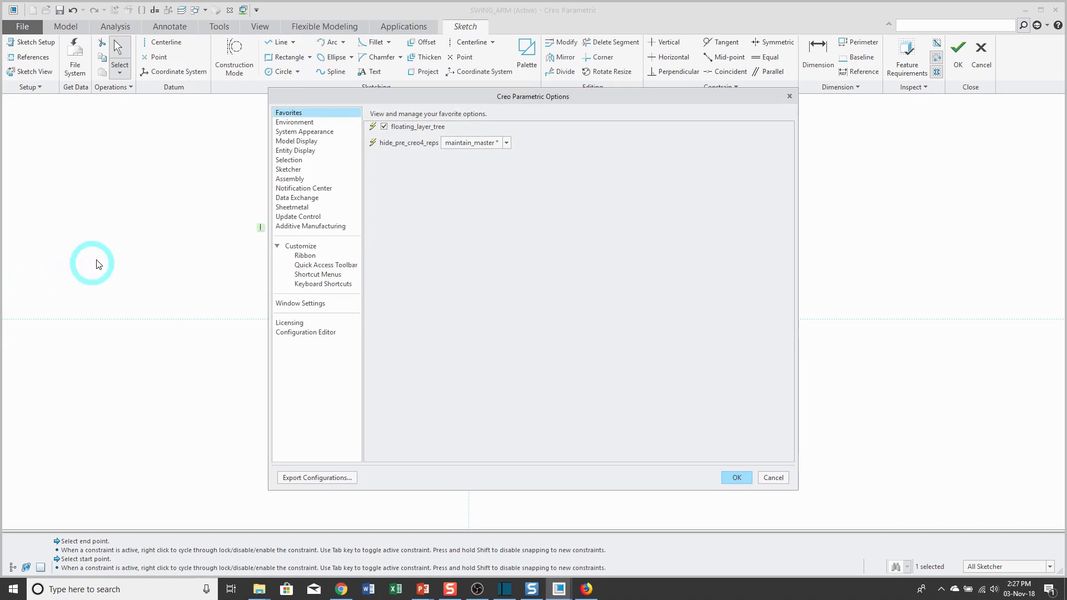
click(289, 170)
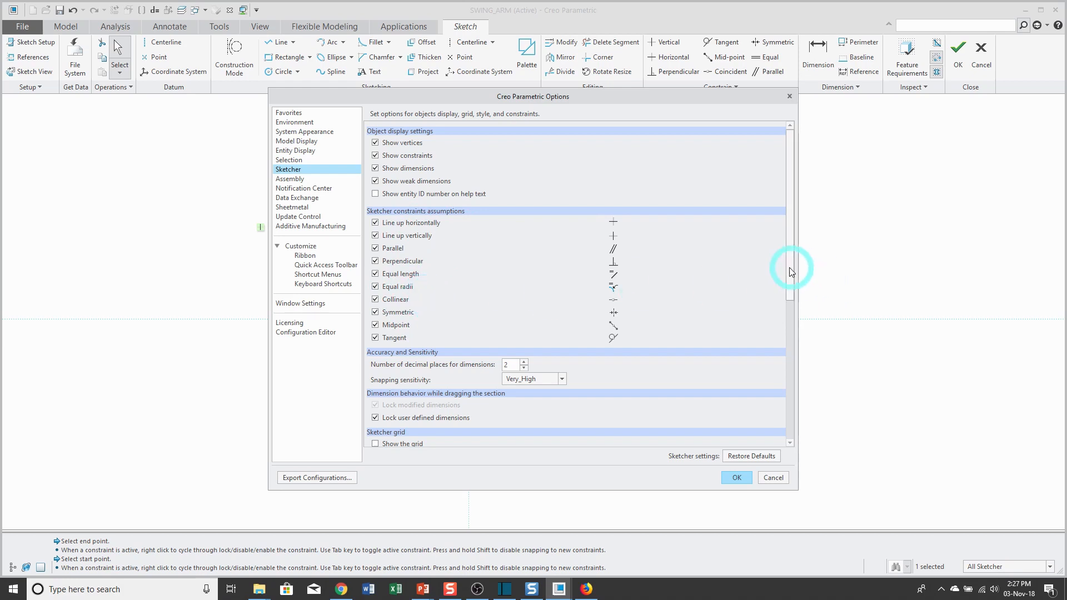
drag(788, 267, 783, 381)
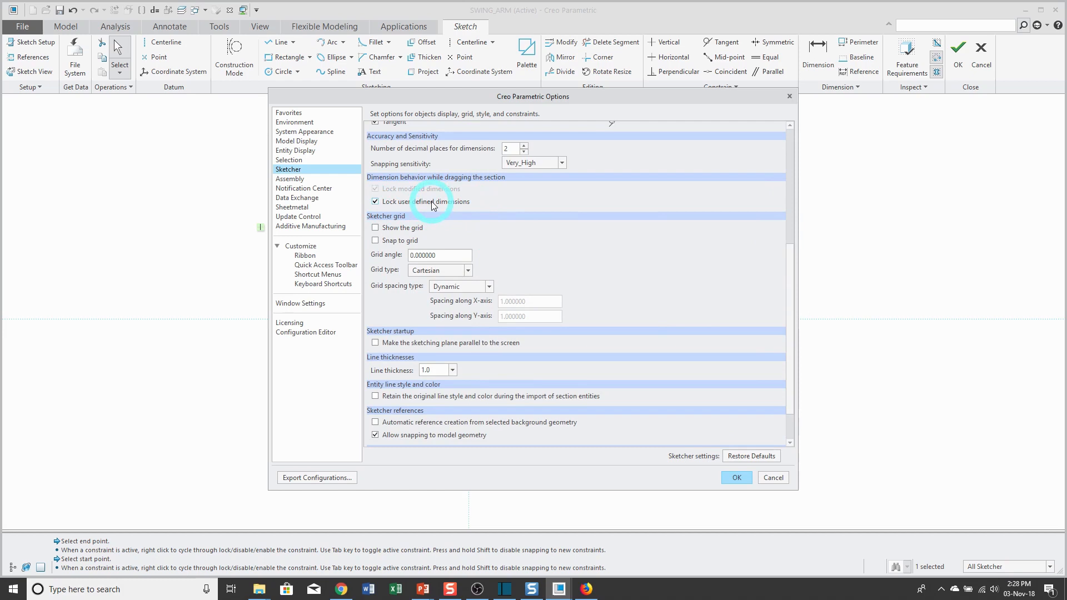
mouse_move(434, 206)
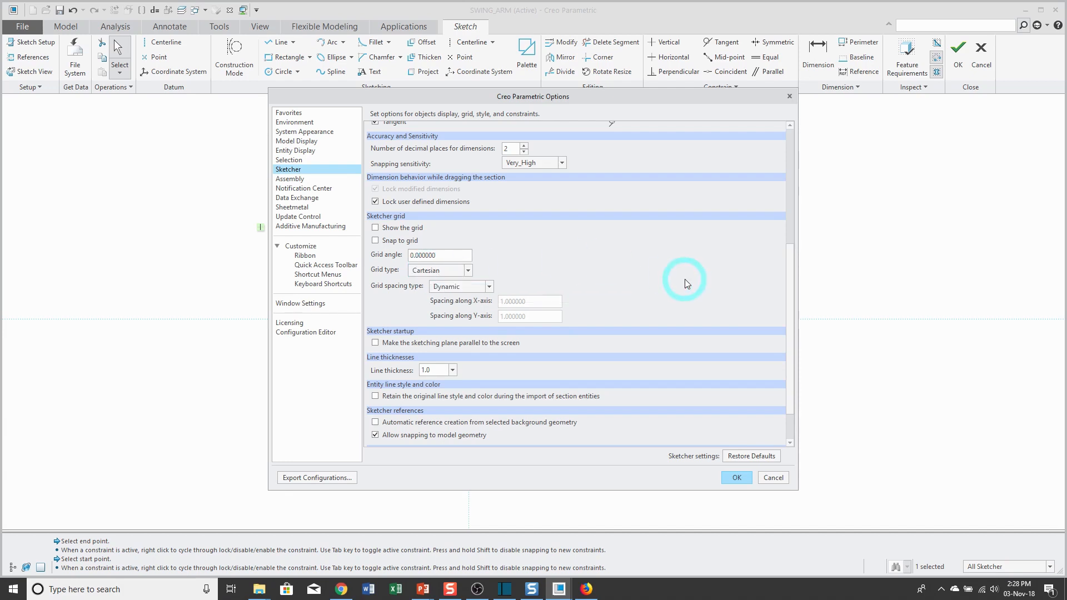
scroll(683, 303, down, 1)
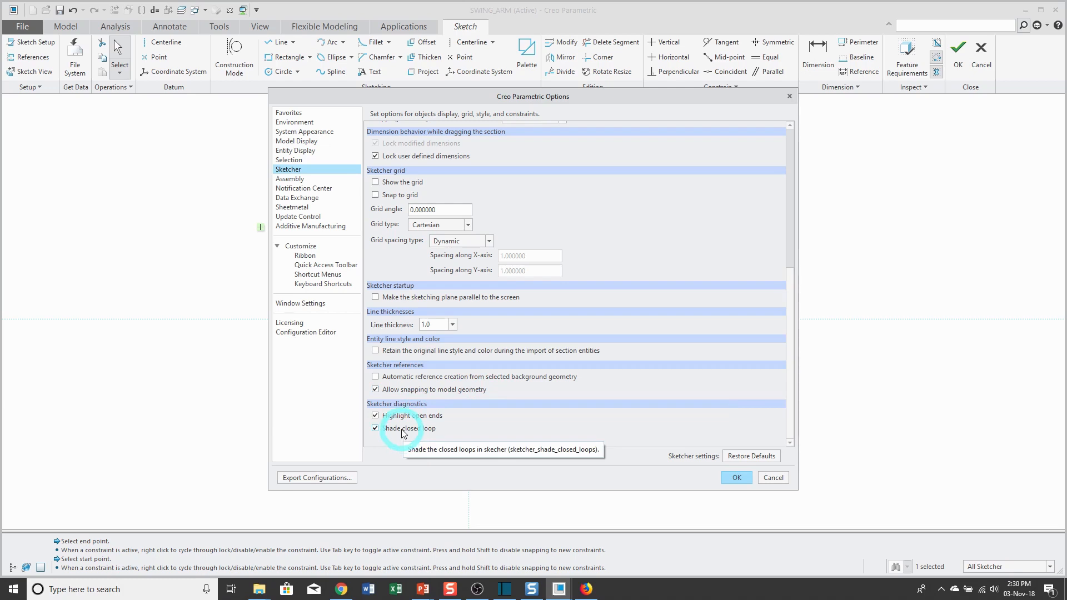
Browse the Configuration Editor's list and search for options with the keyword "sketch", including their descriptions.
click(310, 334)
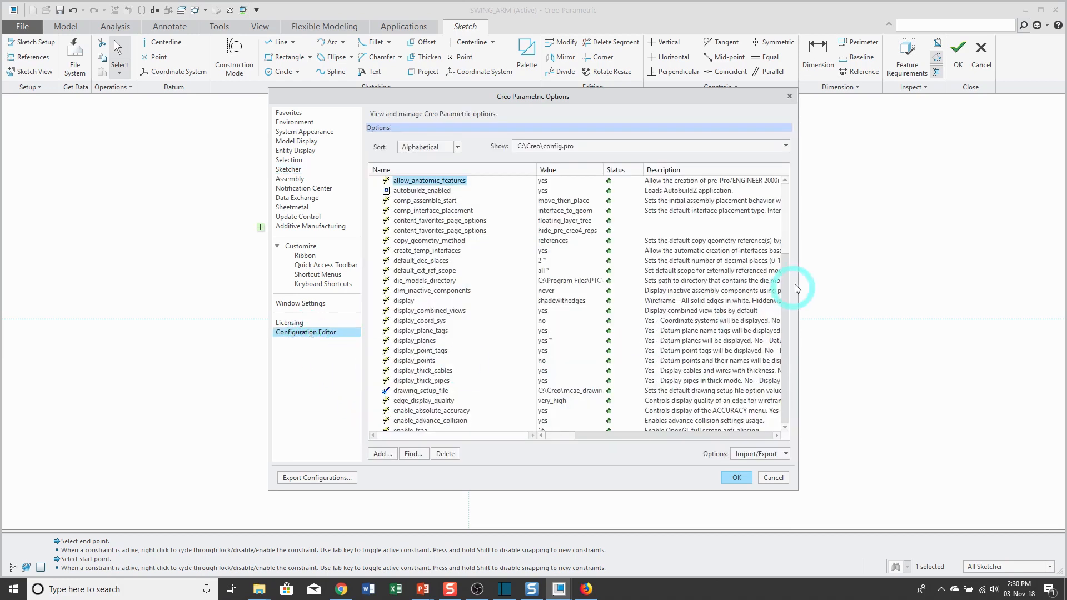
drag(785, 230, 750, 396)
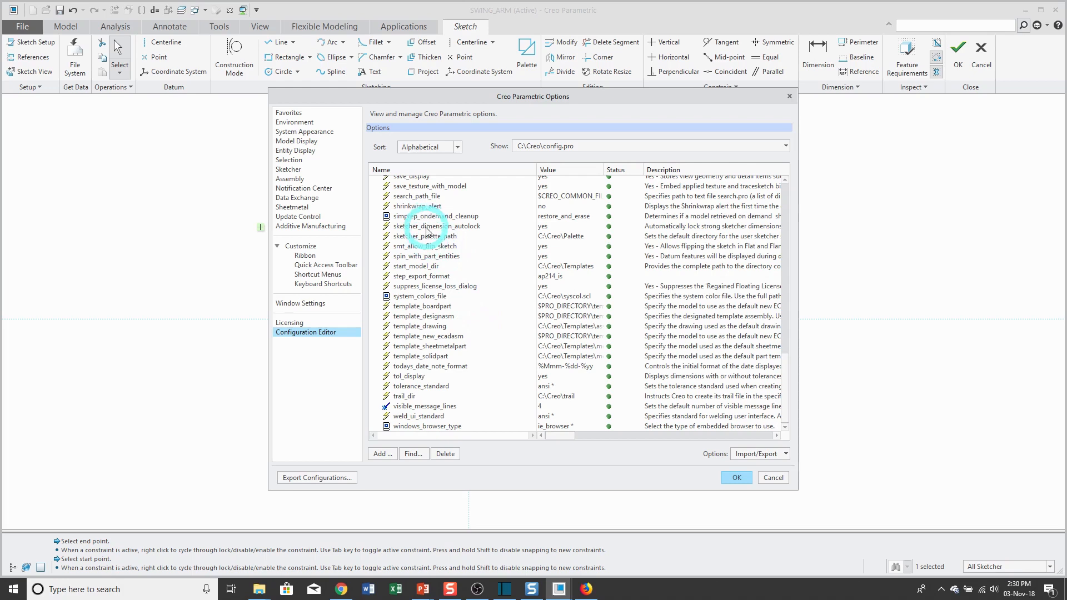
click(414, 454)
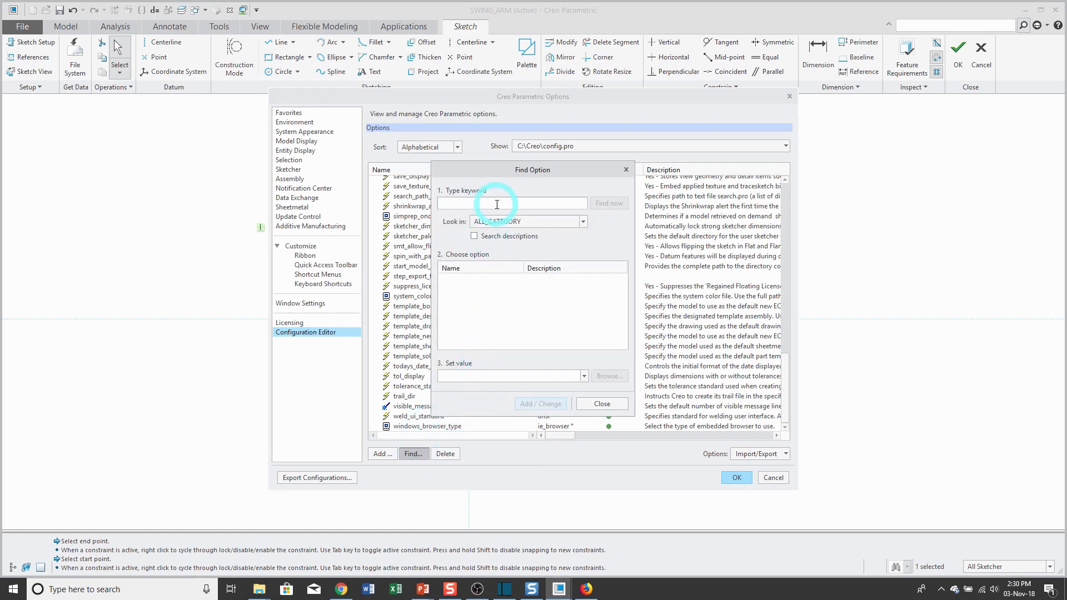
text(shetch)
click(474, 236)
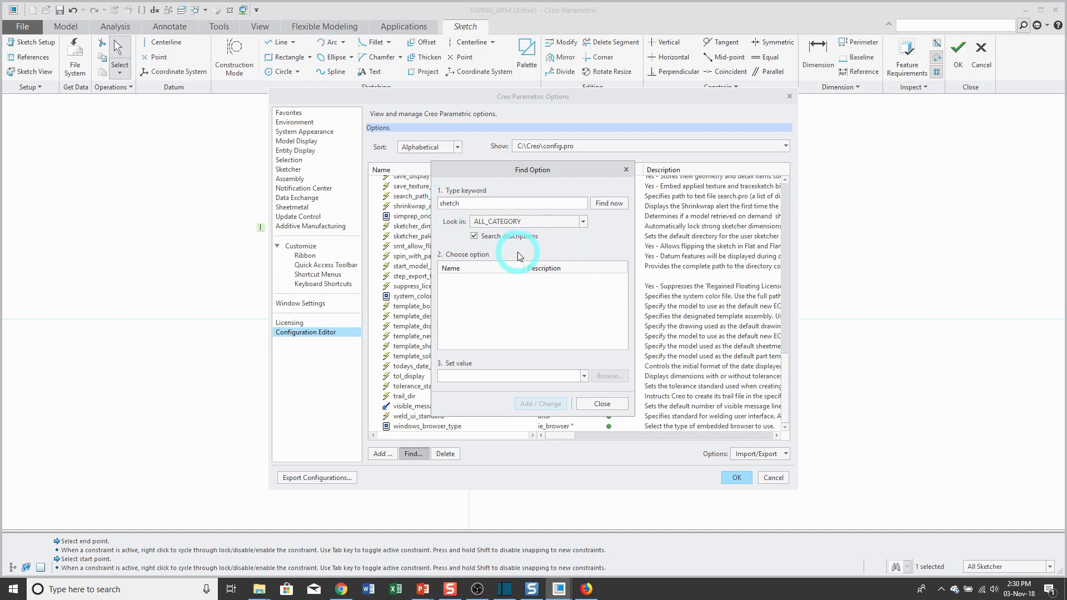
key(BackSpace)
text(k)
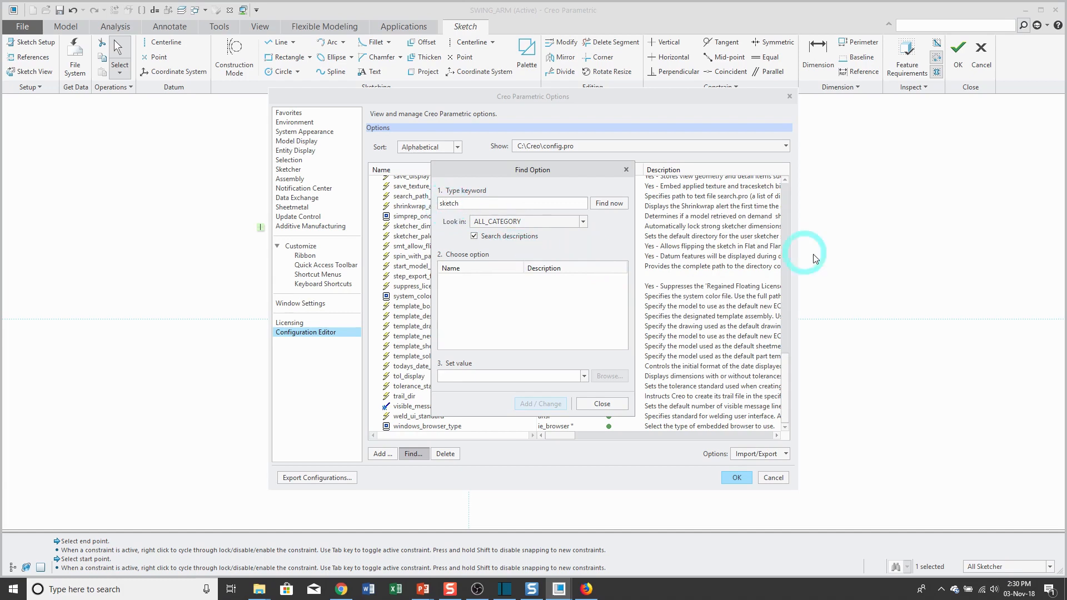
click(611, 203)
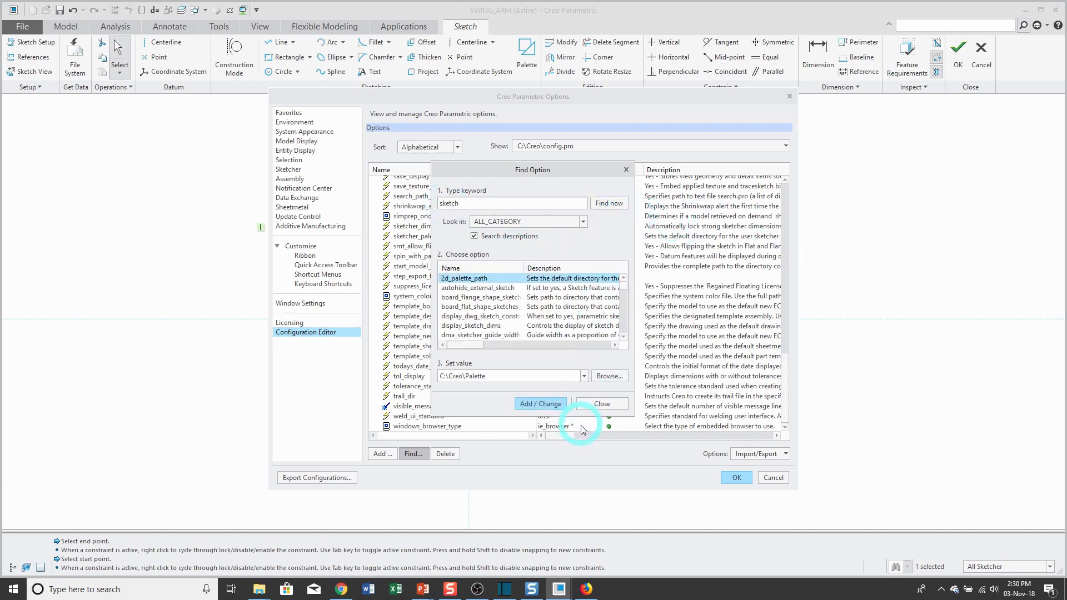
Enlarge the Find Option window, review the sketch-related configuration options, and close the search without changing any.
drag(582, 417, 586, 505)
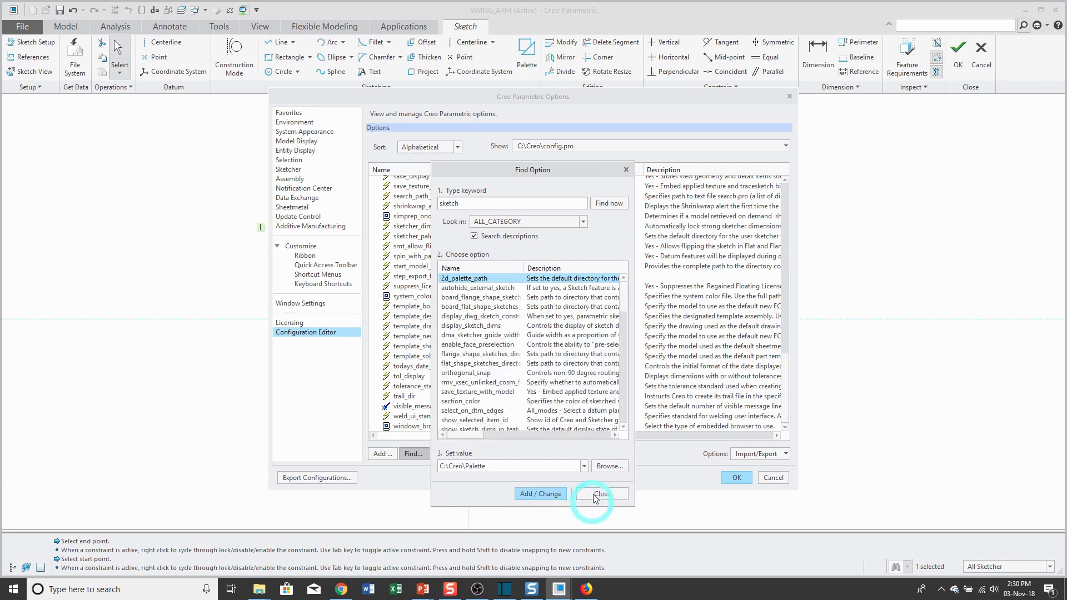
scroll(598, 374, down, 2)
scroll(598, 374, down, 8)
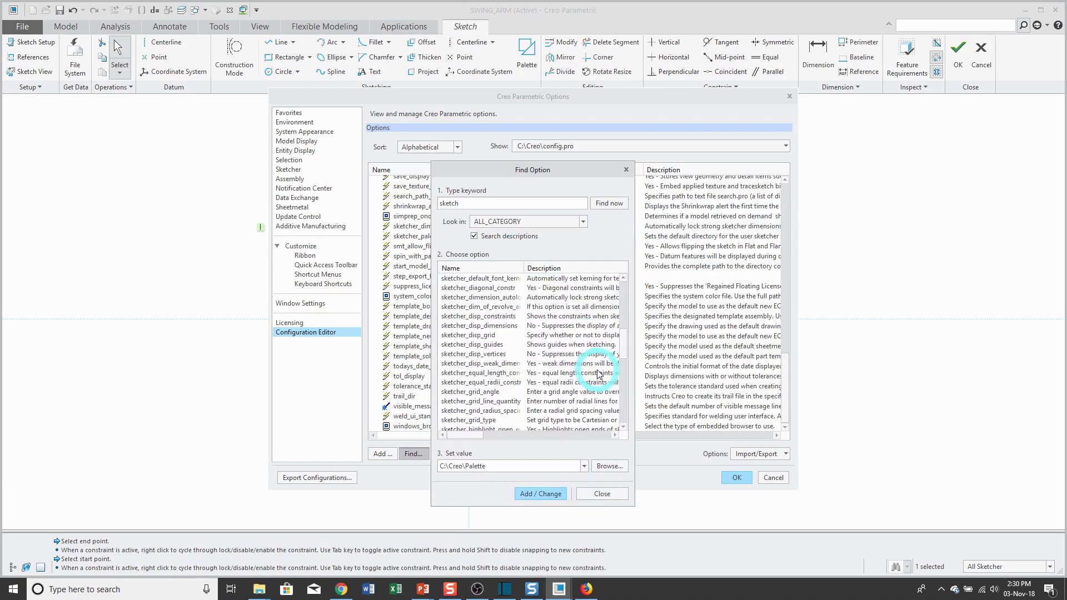
scroll(598, 376, down, 6)
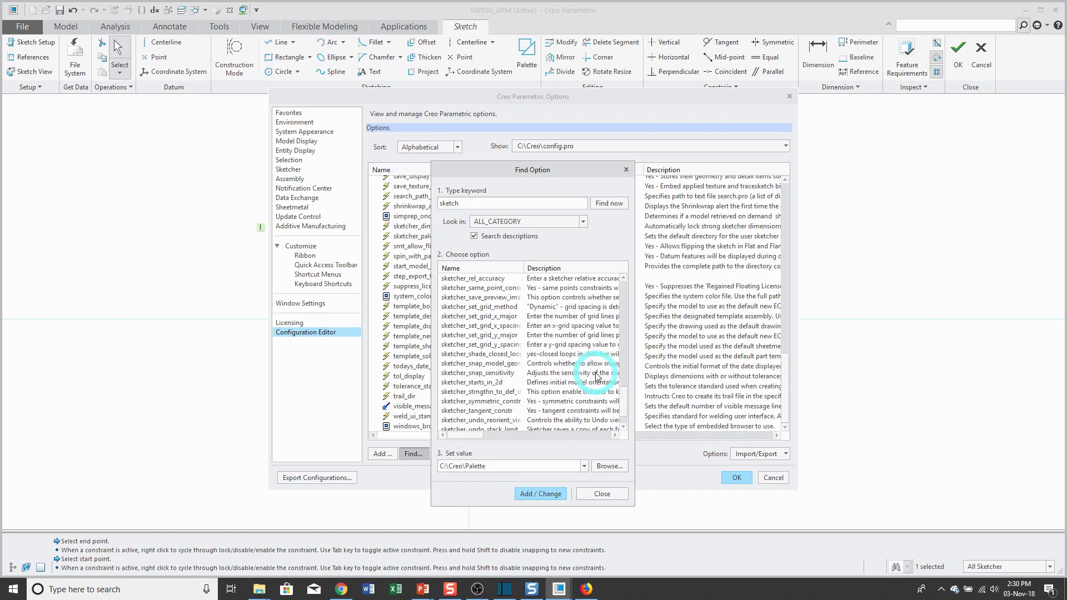
scroll(599, 376, down, 1)
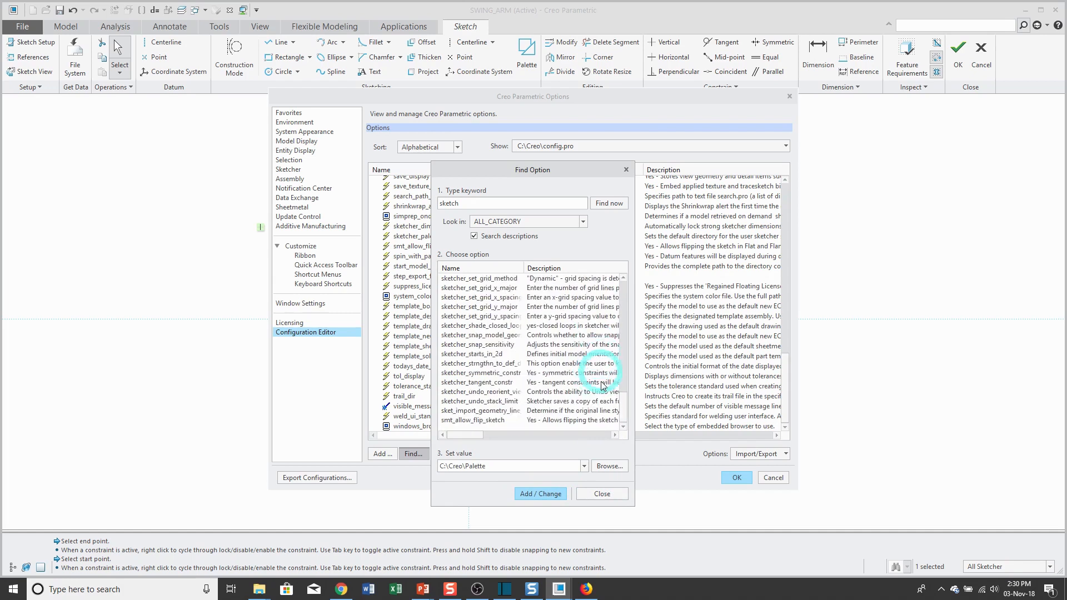
click(600, 495)
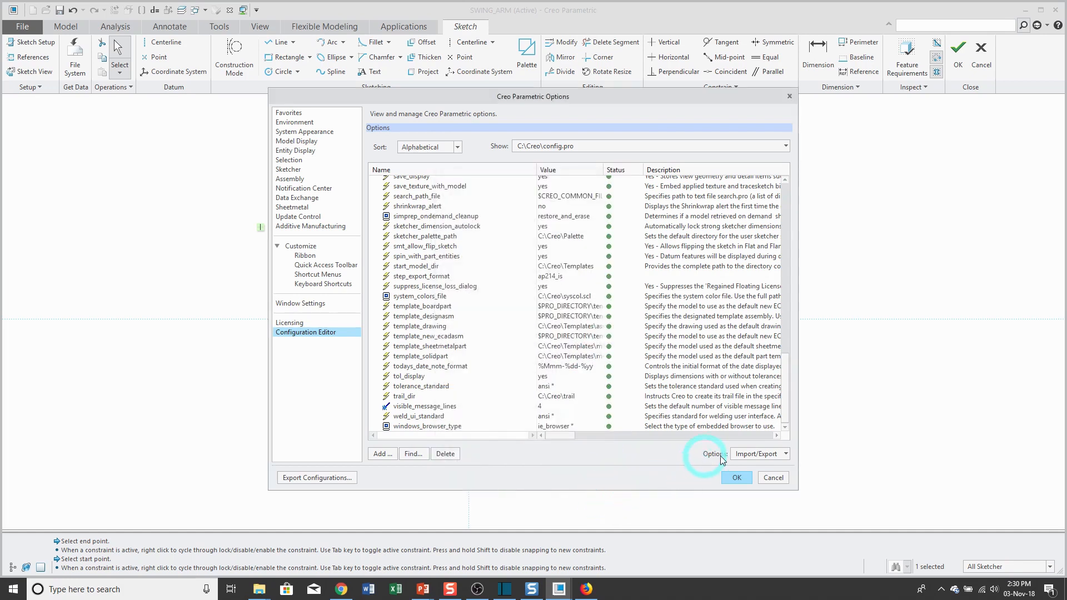
View the import and export choices for configuration options, and close the options window without applying changes.
click(756, 456)
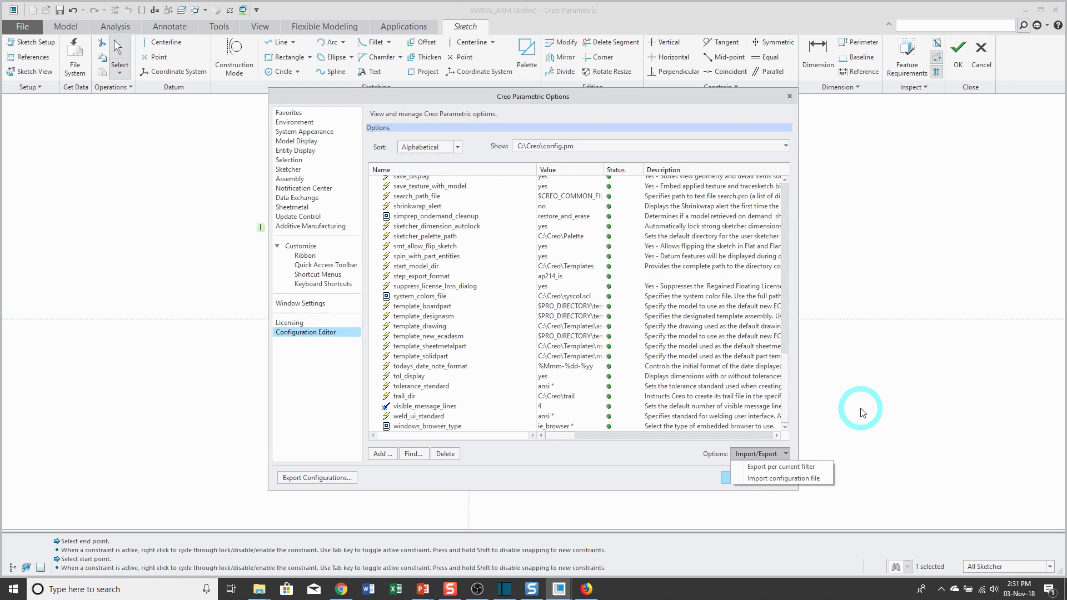
key(Escape)
key(Escape)
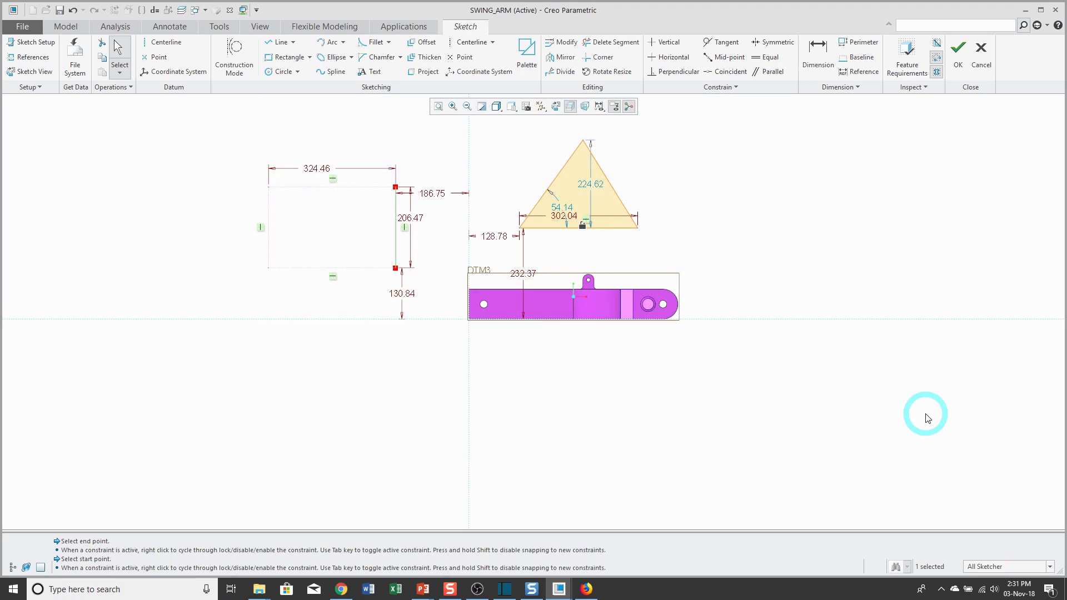